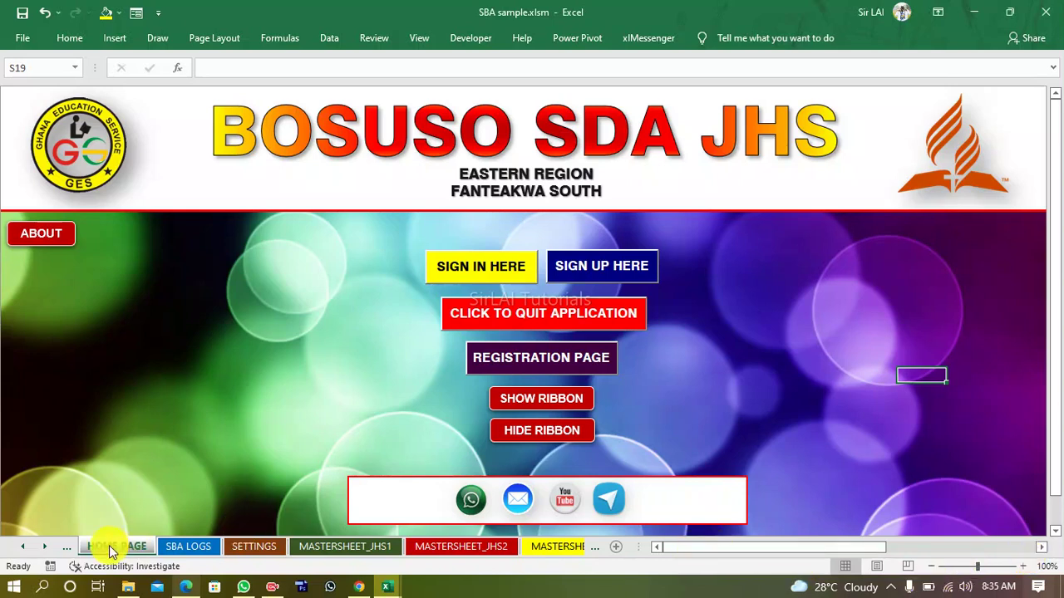
Clear the GHA. LANGUAGE TOTAL EXAMS AND CAT score in cell CQ2 of the JHS1_CA RECORDS sheet.
left_click(44, 547)
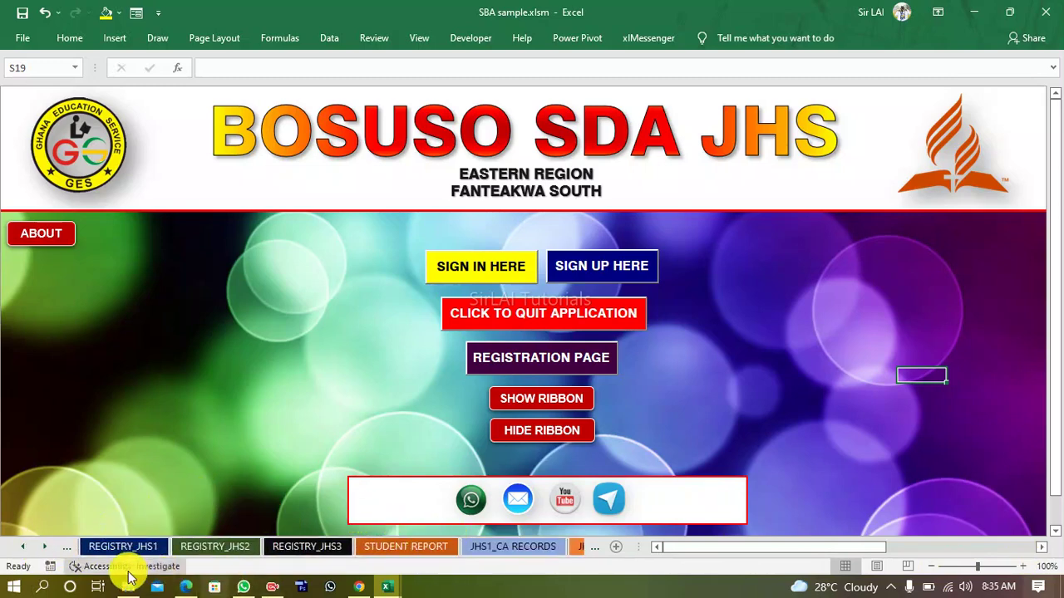
left_click(510, 546)
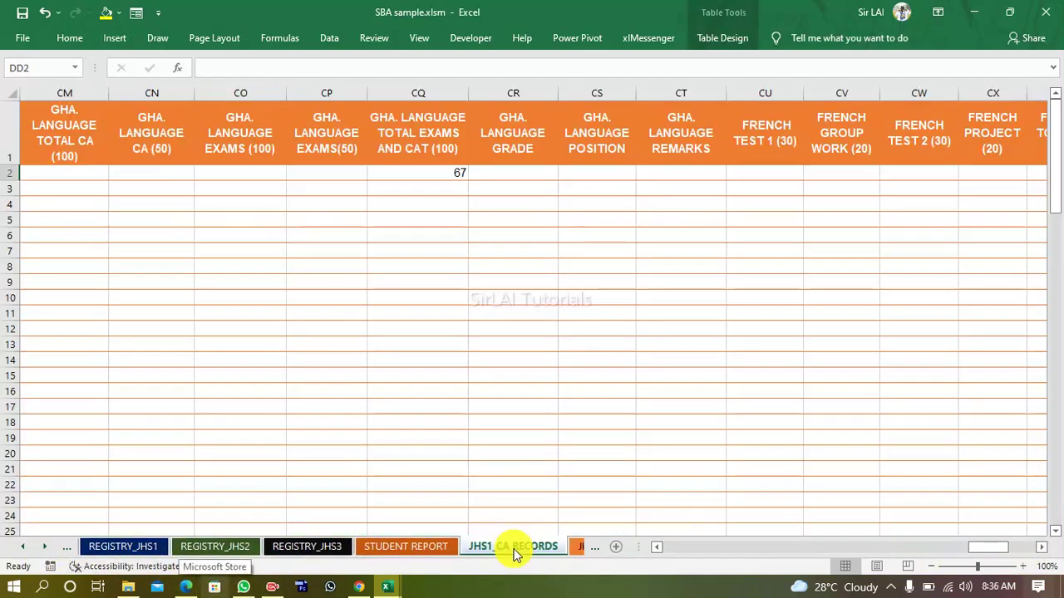
left_click(413, 173)
key("Delete")
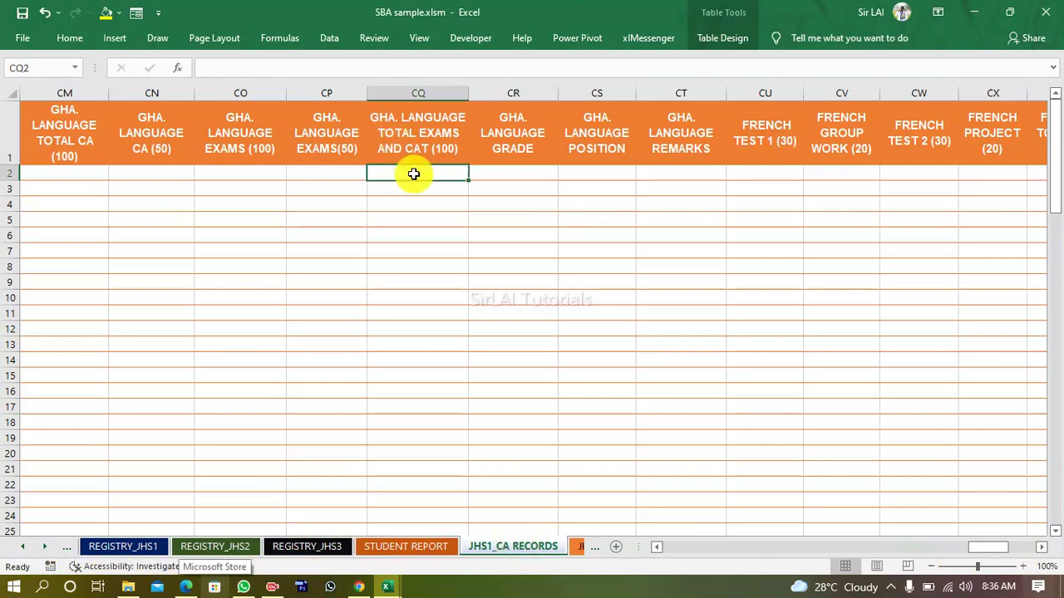
Look back through the subject columns of the records sheet as far as the S/N column.
left_click(428, 309)
key("Left")
key("Left")
key("Left")
key("Left")
key("Left")
key("Left")
key("Left")
key("Left")
key("Left")
key("Left")
key("Left")
key("Left")
key("Left")
key("Left")
key("Left")
key("Left")
key("Left")
key("Left")
key("Left")
key("Left")
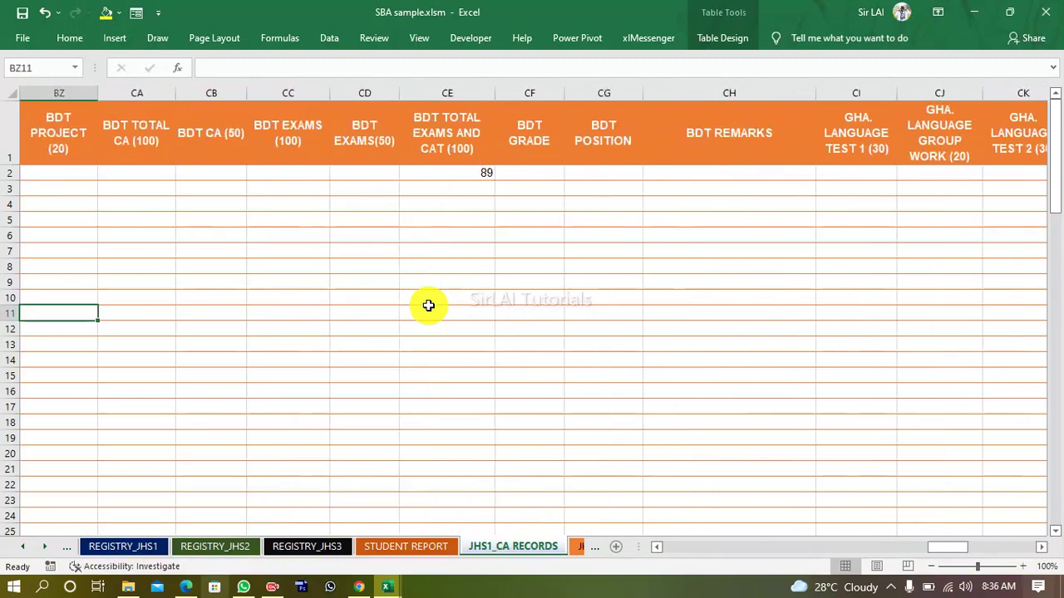
key("Left")
key("Left")
key("Left")
key("Left")
key("Left")
key("Left")
key("Left")
key("Left")
key("Left")
key("Left")
key("Left")
key("Left")
key("Left")
key("Left")
key("Left")
key("Left")
key("Left")
key("Left")
key("Left")
key("Left")
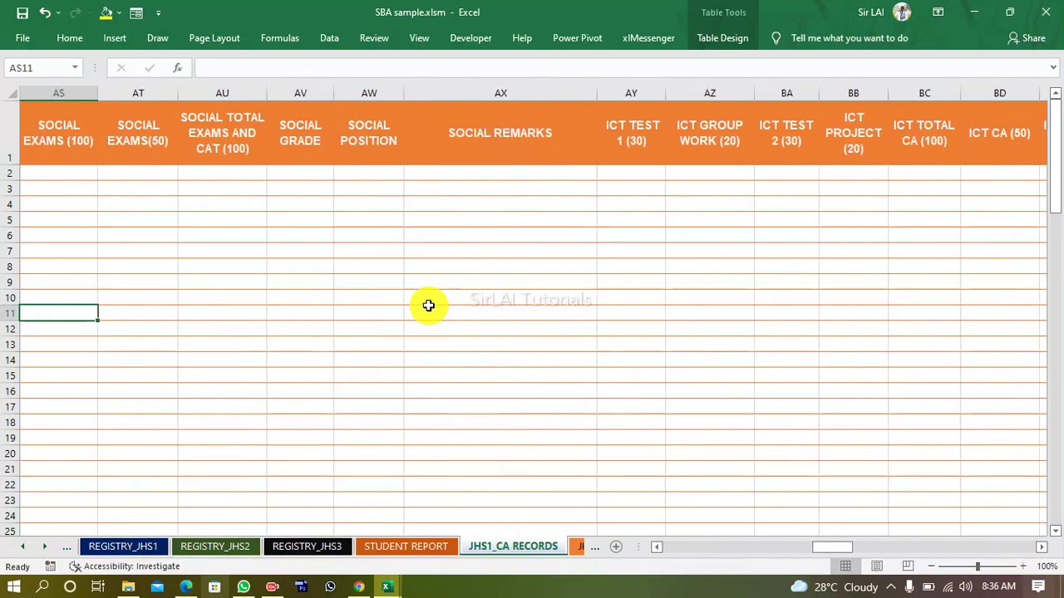
key("Left")
key("Left")
key("Left")
key("Left")
key("Left")
key("Left")
key("Left")
key("Left")
key("Left")
key("Left")
key("Left")
key("Left")
key("Left")
key("Left")
key("Left")
key("Left")
key("Left")
key("Left")
key("Left")
key("Left")
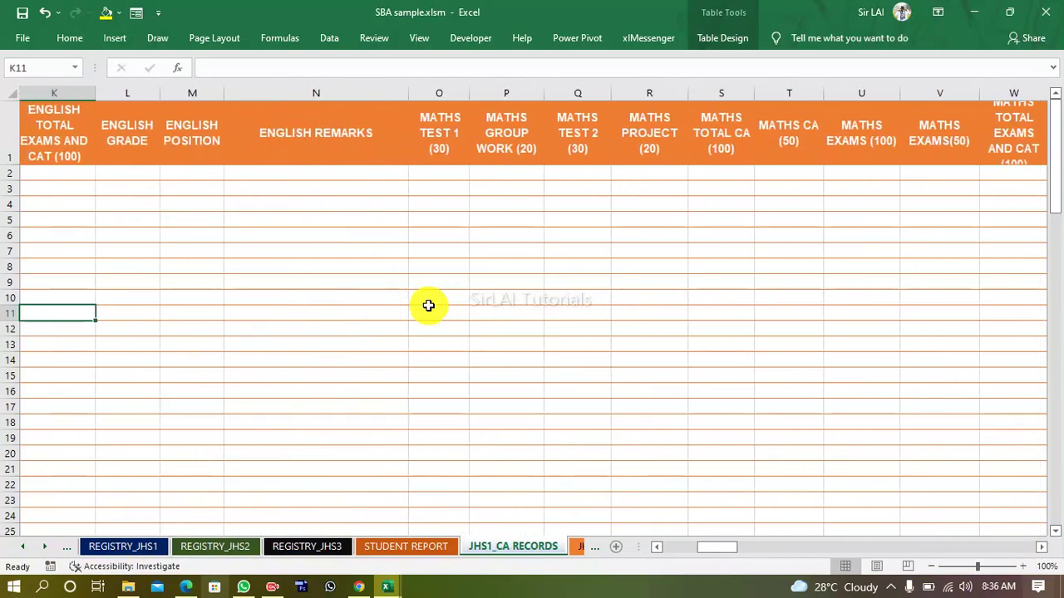
key("Left")
key("Left")
key("Left")
key("Left")
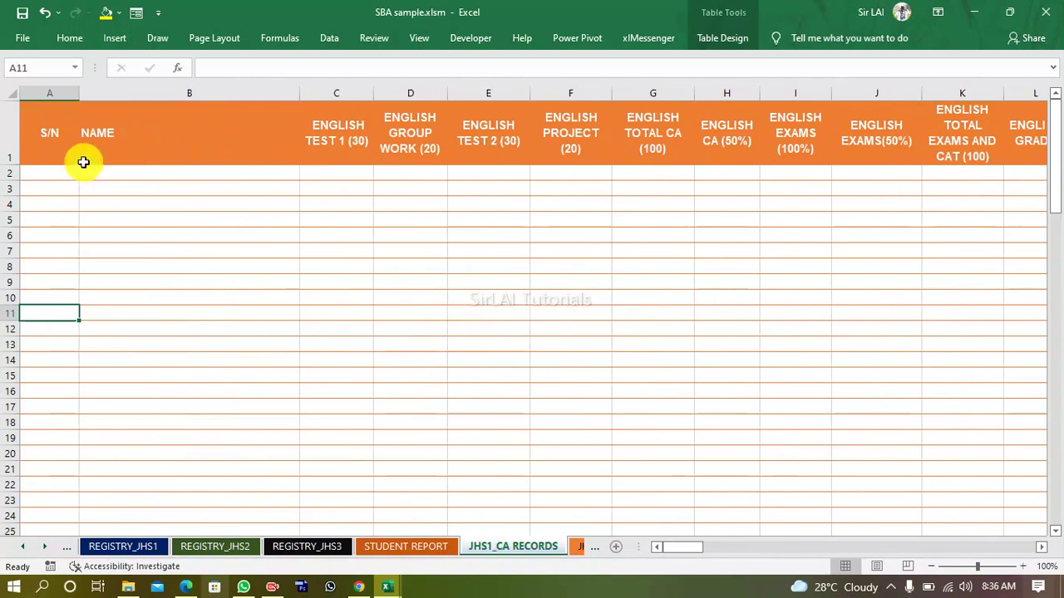
Enter 1 and 2 in the S/N column, fill the series down to 18 in A19, and clear it again.
left_click(58, 174)
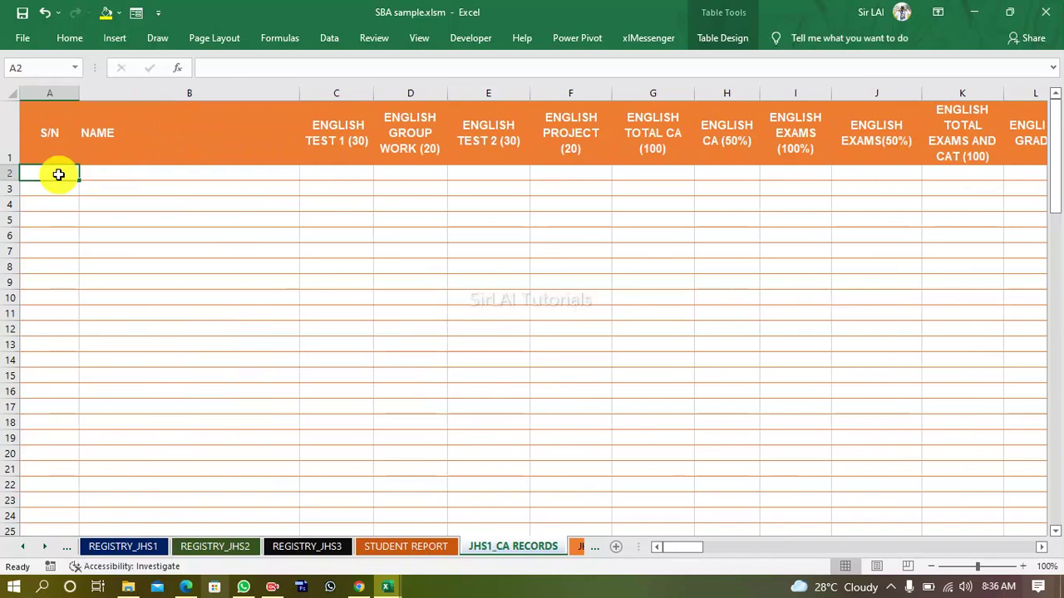
type("1")
key("Return")
type("2")
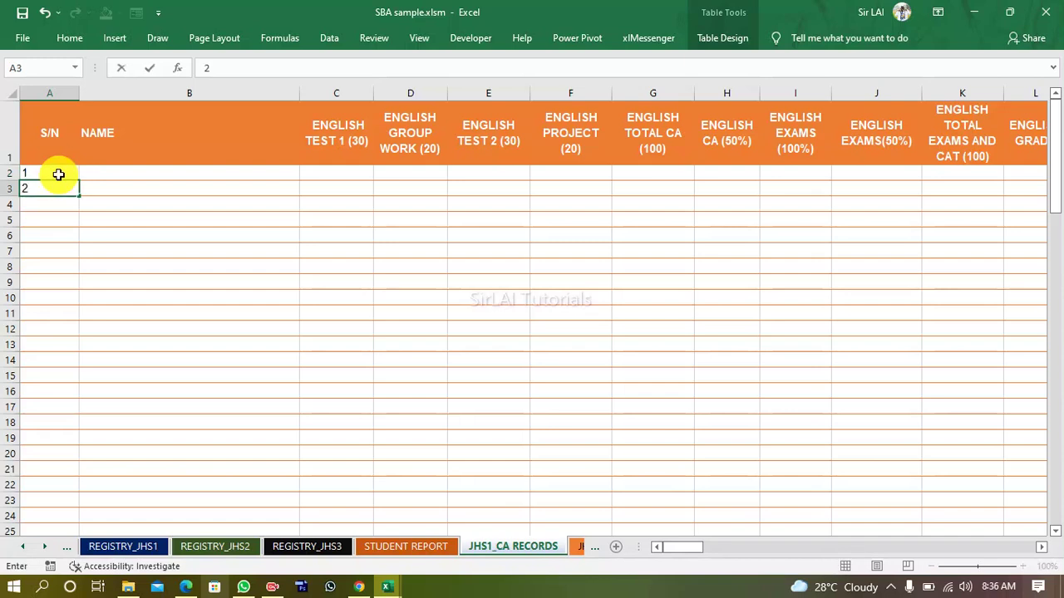
left_click(58, 173)
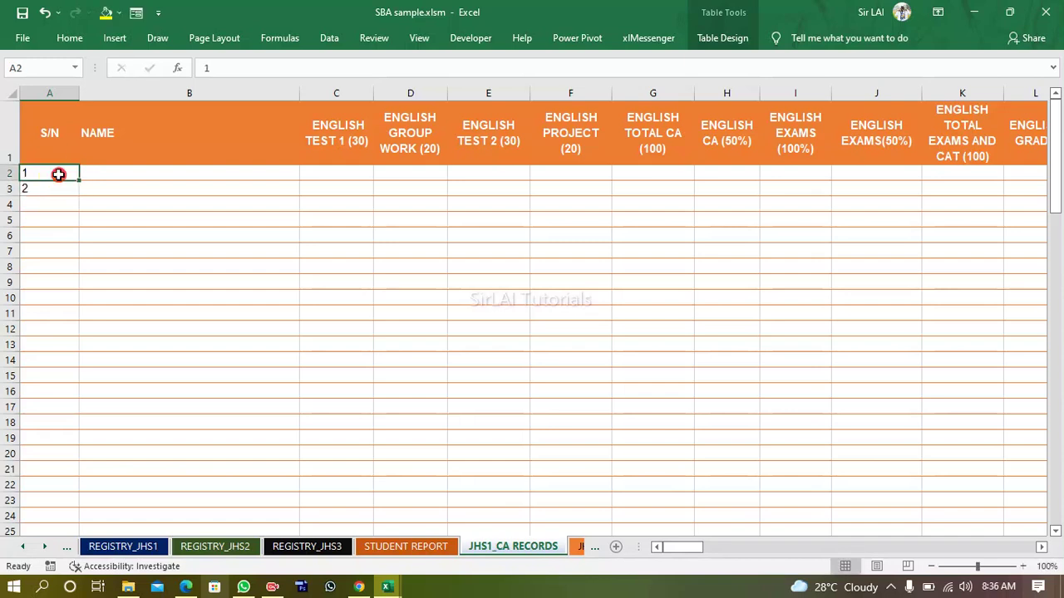
left_click(59, 188)
left_click_drag(72, 173, 58, 446)
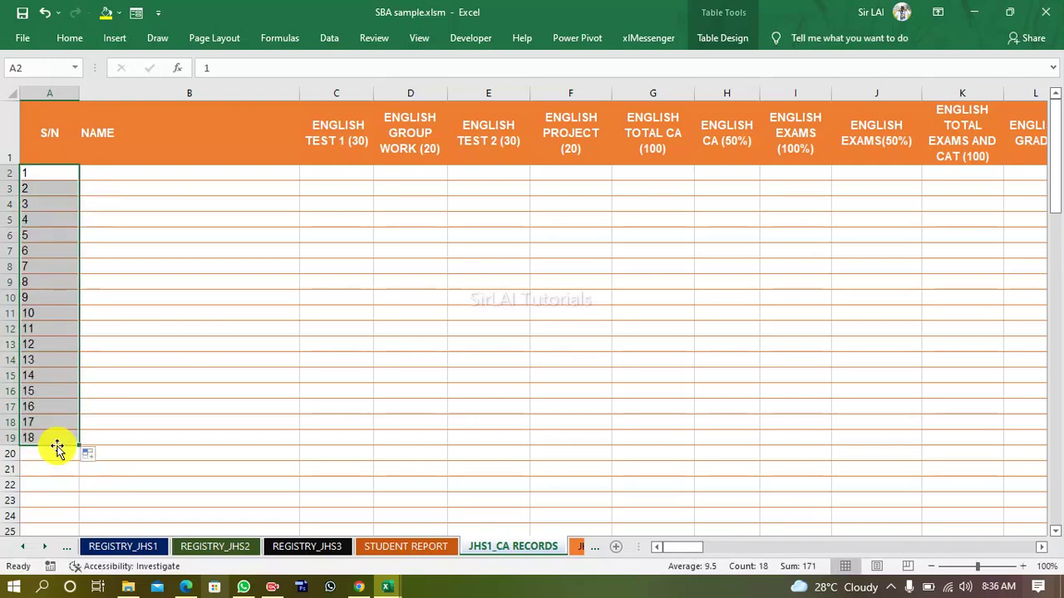
key("Delete")
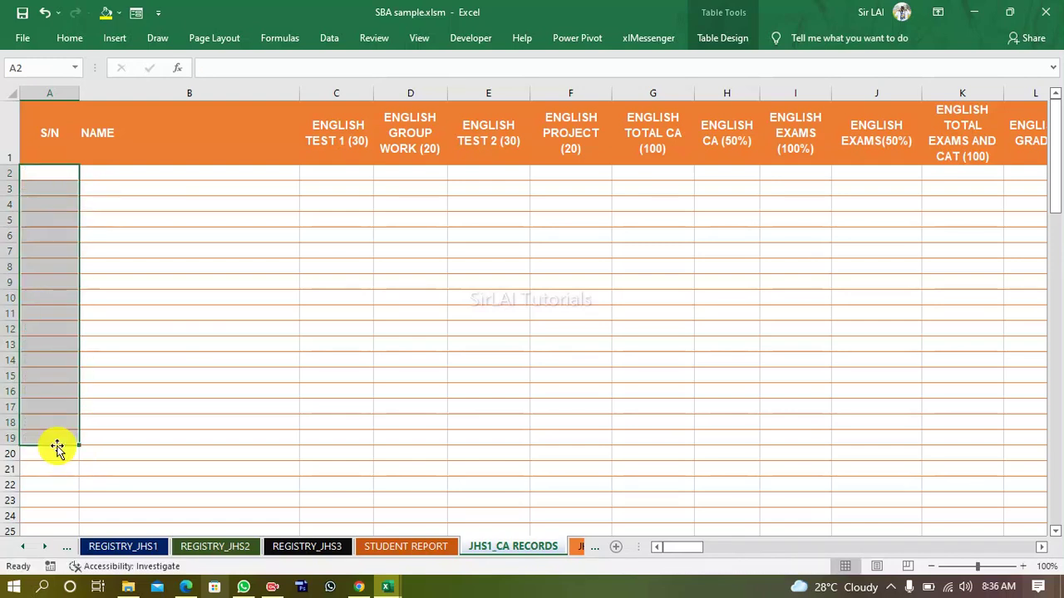
Enter the formula =ROW(A1) in cell A2 to number the S/N column.
left_click(64, 176)
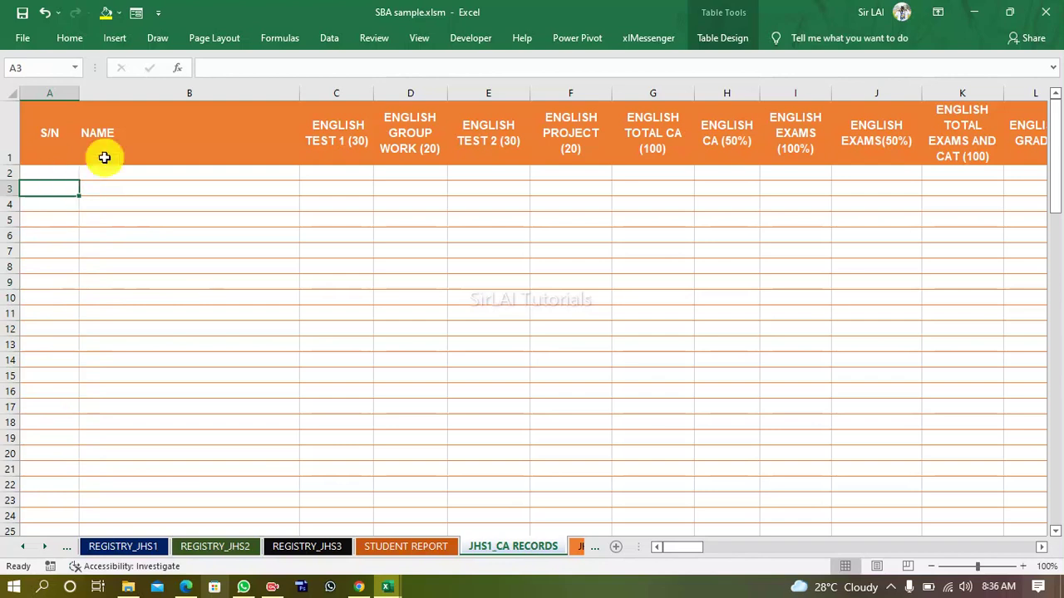
left_click_drag(55, 170, 142, 112)
left_click(57, 171)
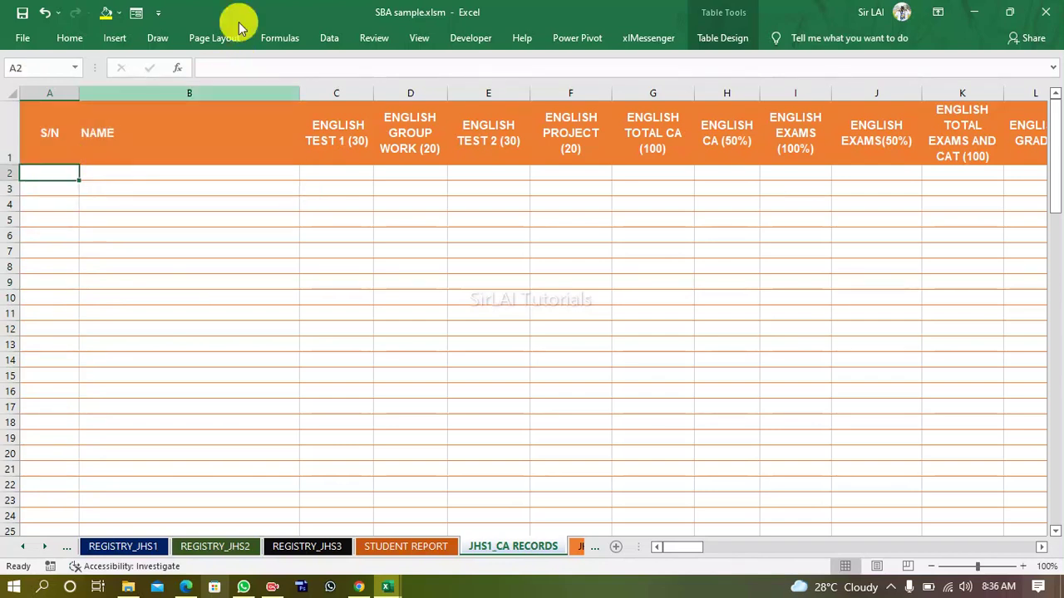
left_click(245, 65)
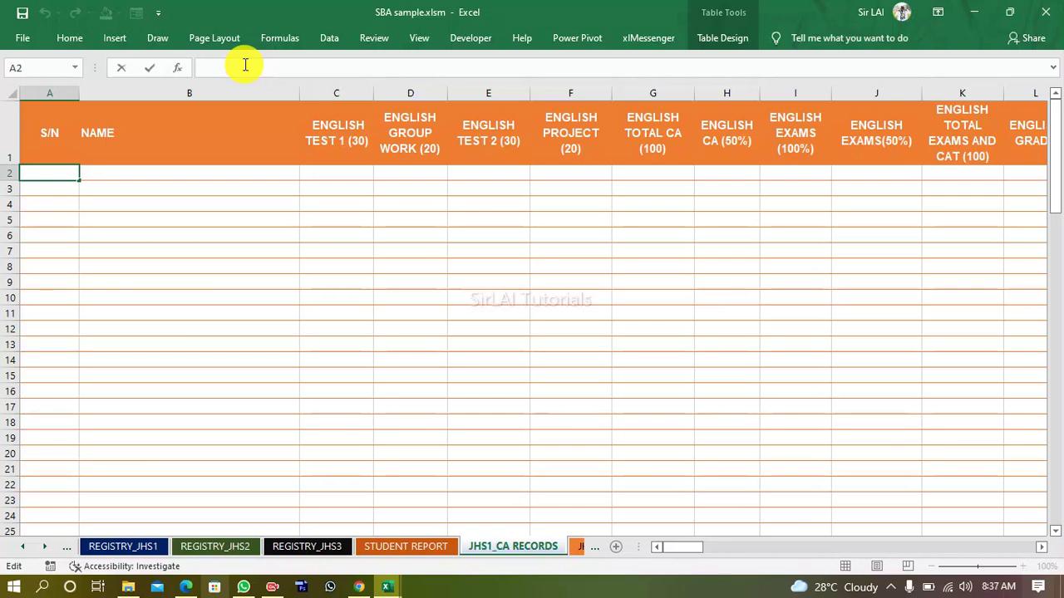
type("=roe")
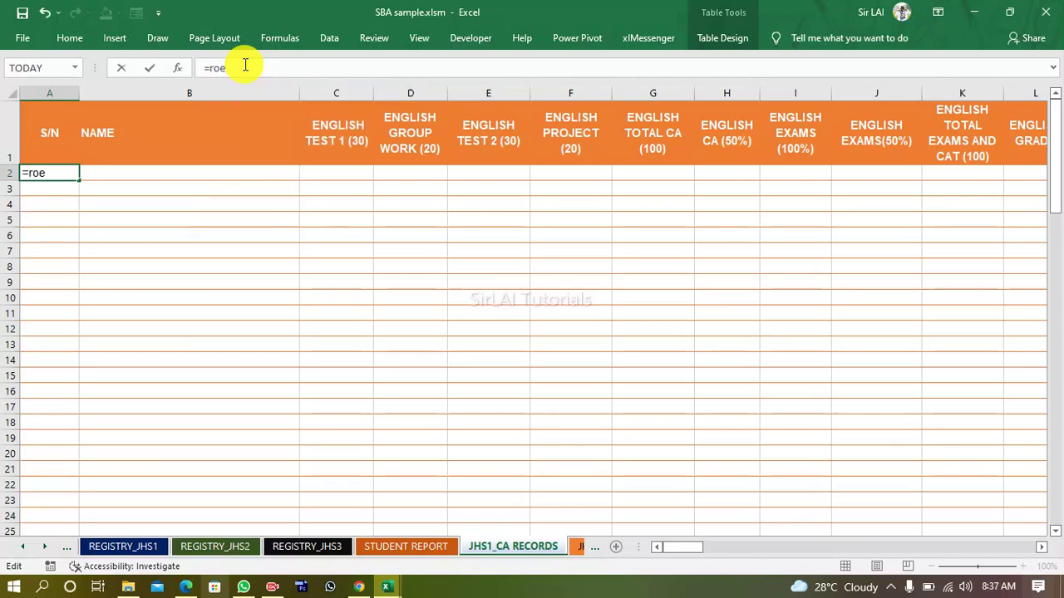
key("BackSpace")
type("w(a")
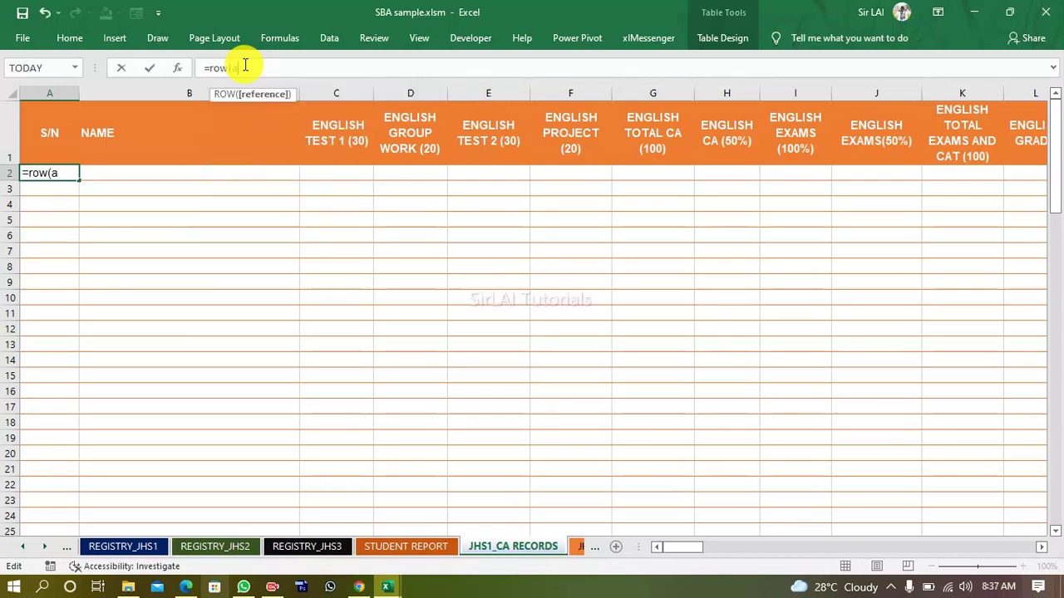
type("1)")
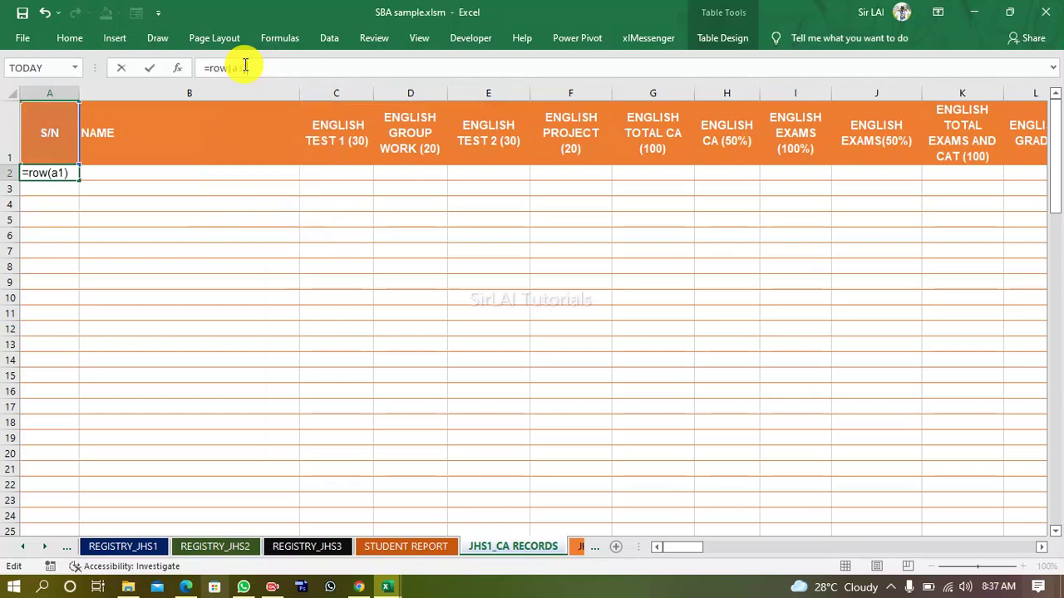
key("Return")
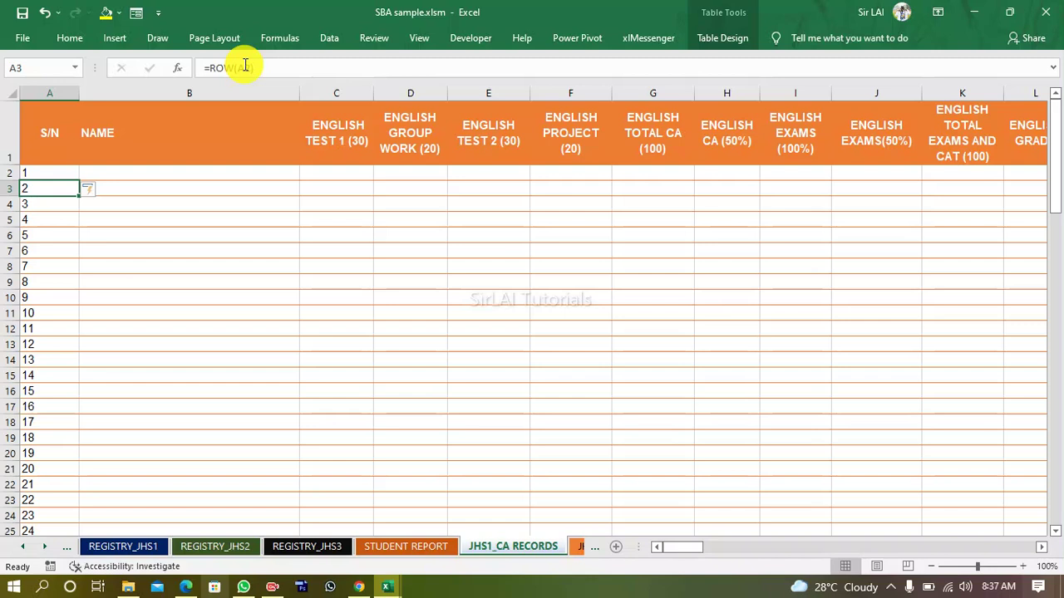
key("Up")
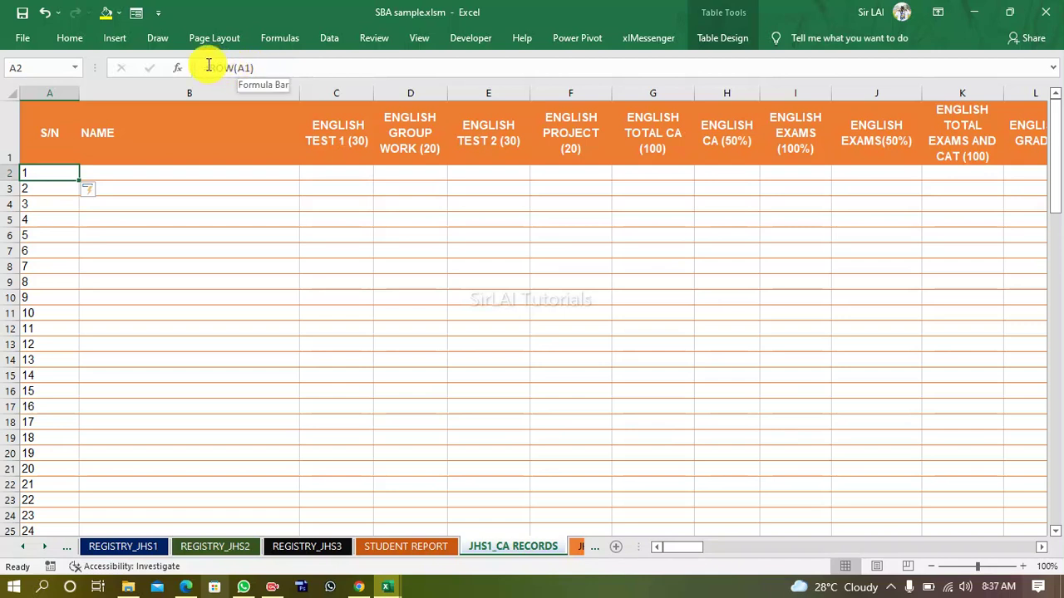
left_click(209, 68)
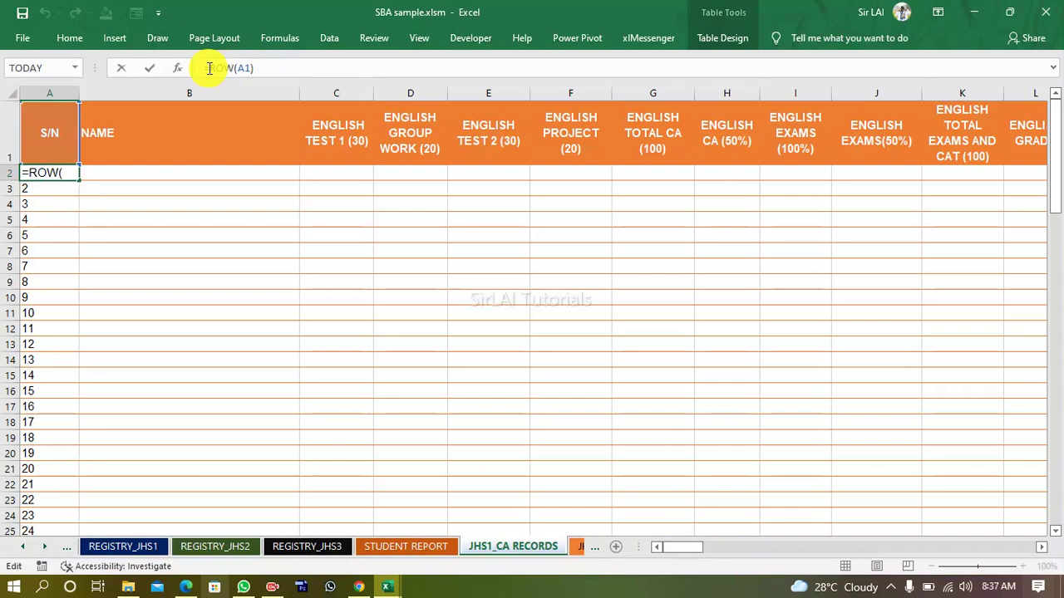
type("text(")
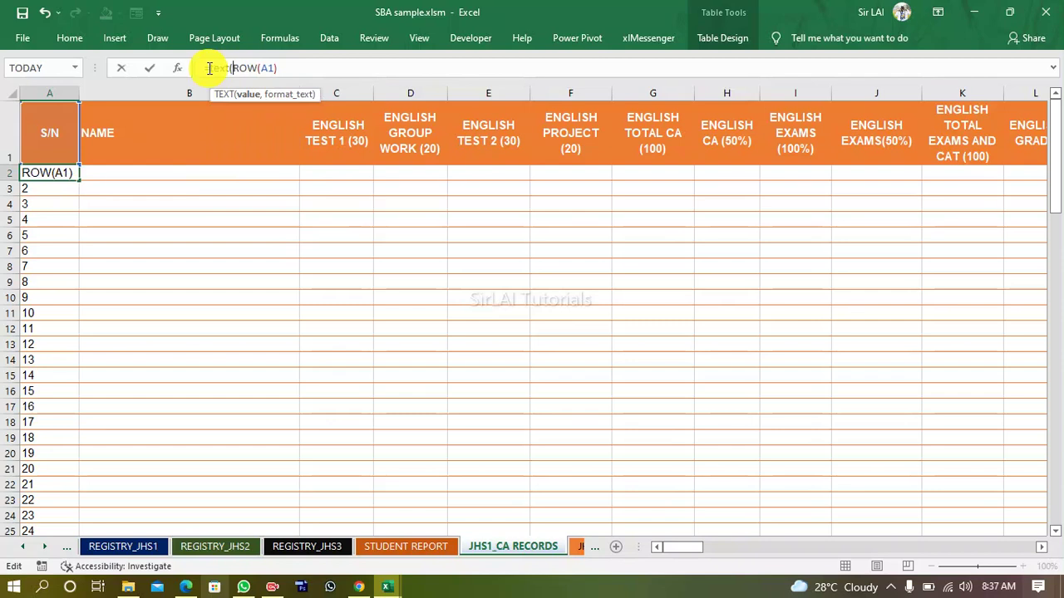
key("Right")
key("Right")
key("Right")
key("Right")
key("Right")
key("Right")
type(",\"")
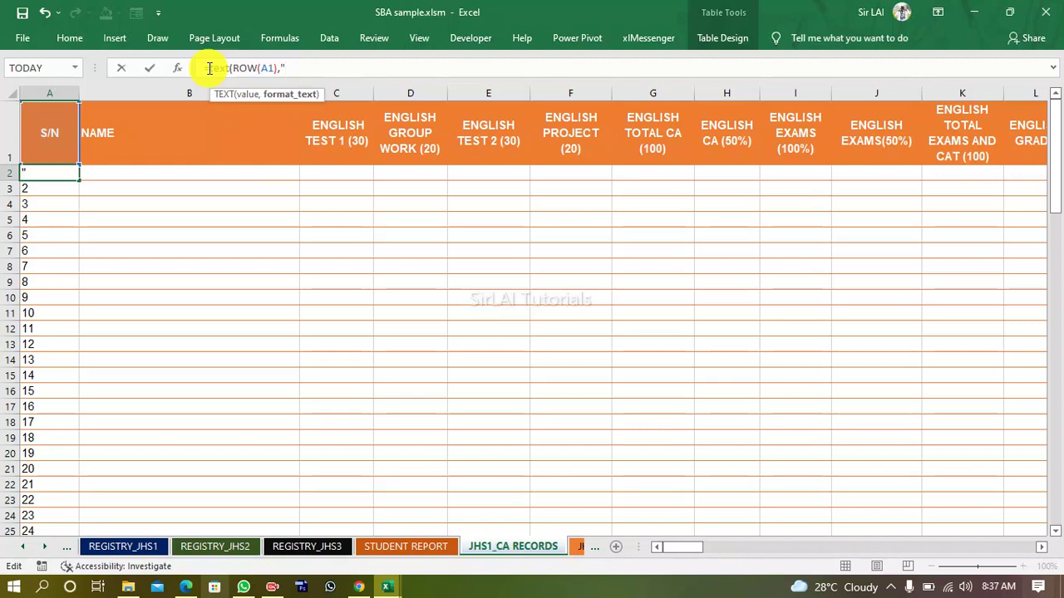
type("5201040")
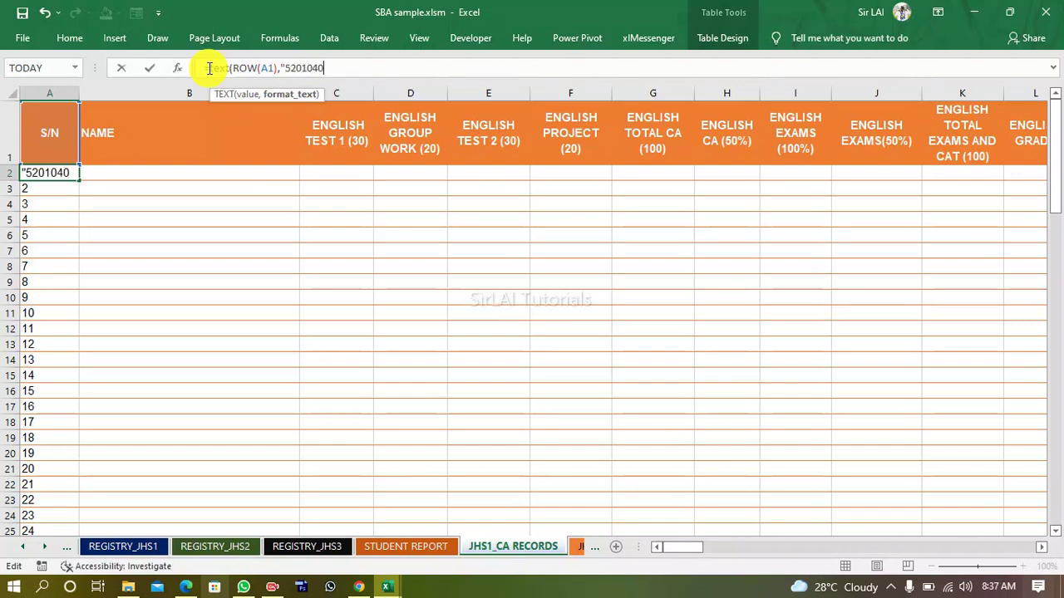
type("000\")")
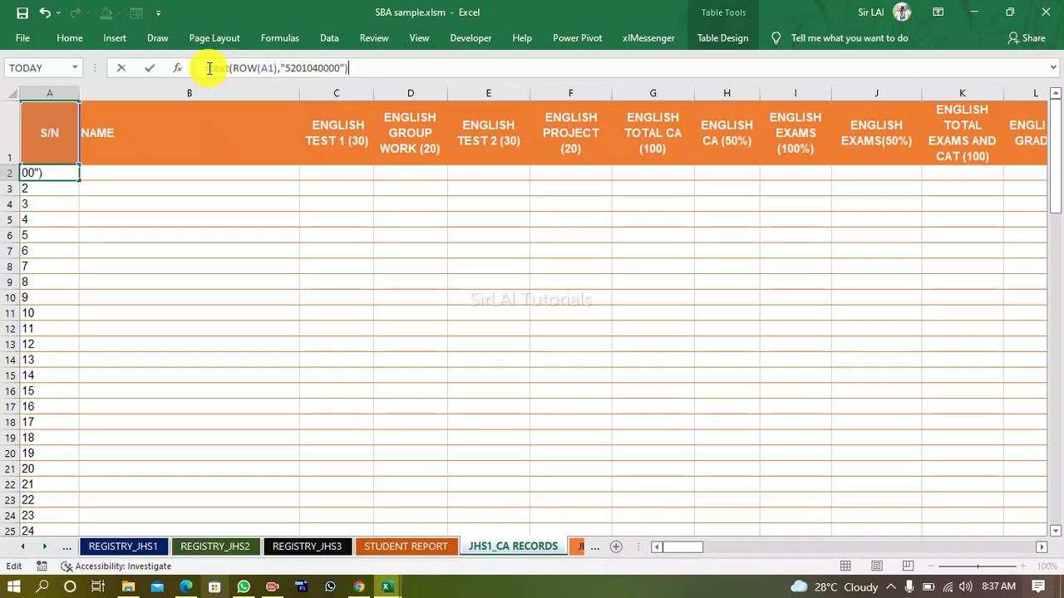
key("Return")
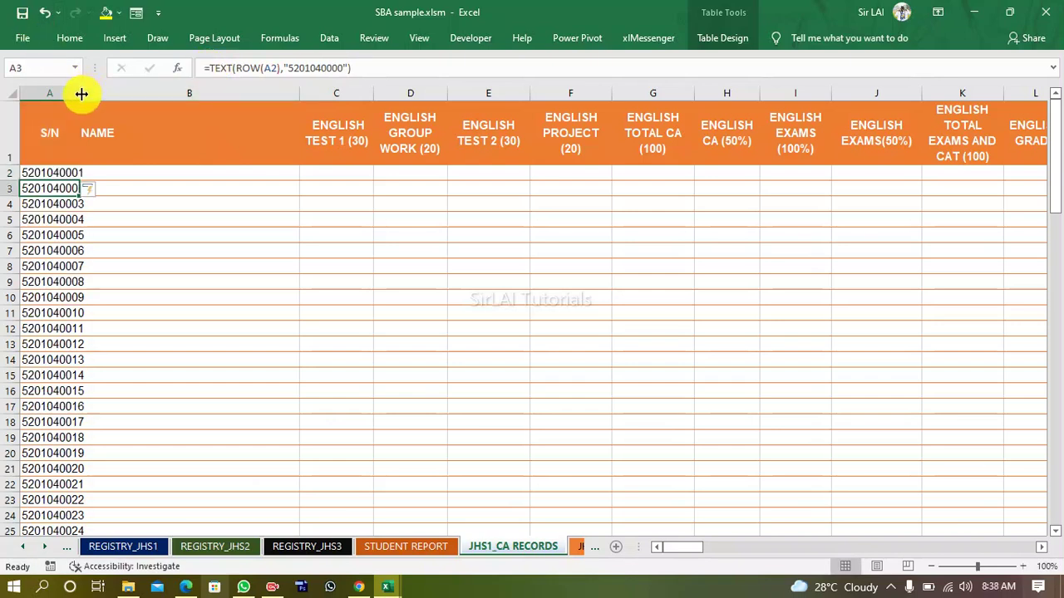
left_click_drag(81, 93, 133, 94)
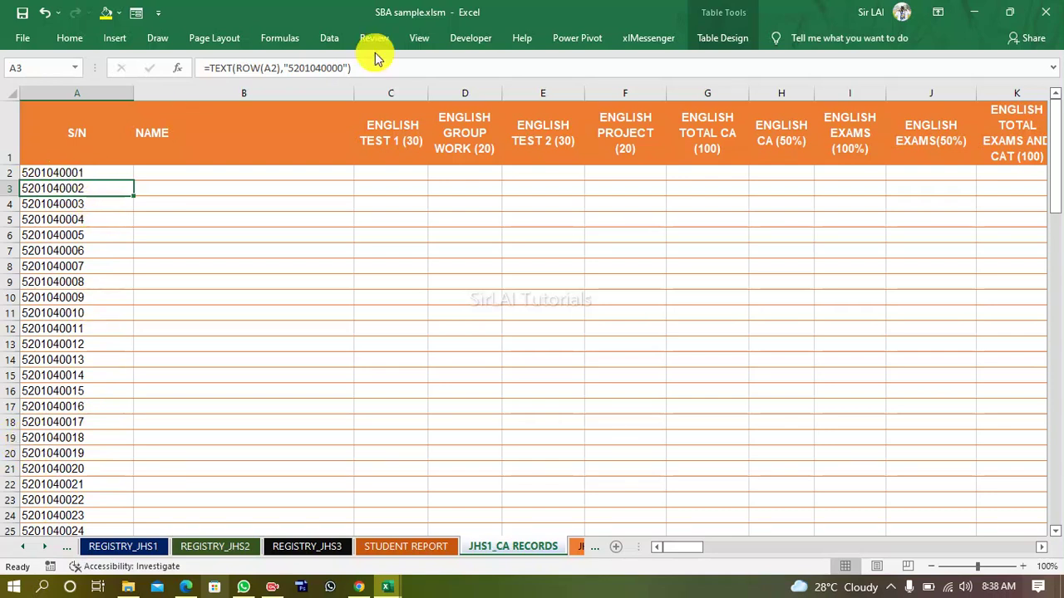
Shorten the TEXT format in the S/N formula in A3 to "000" and narrow column A.
left_click(328, 68)
key("BackSpace")
key("BackSpace")
key("BackSpace")
key("BackSpace")
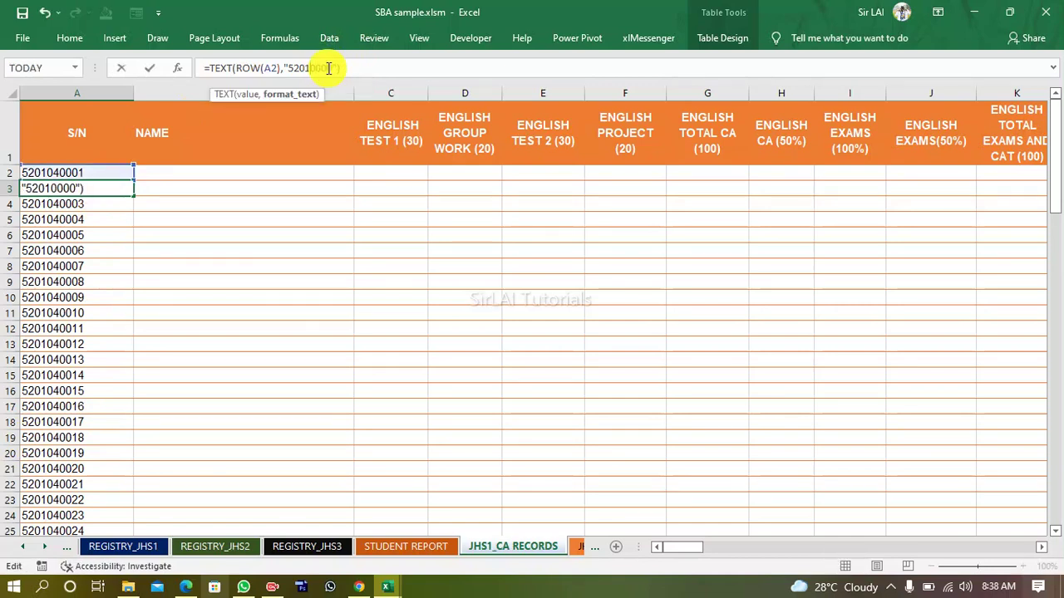
key("BackSpace")
key("BackSpace")
key("BackSpace")
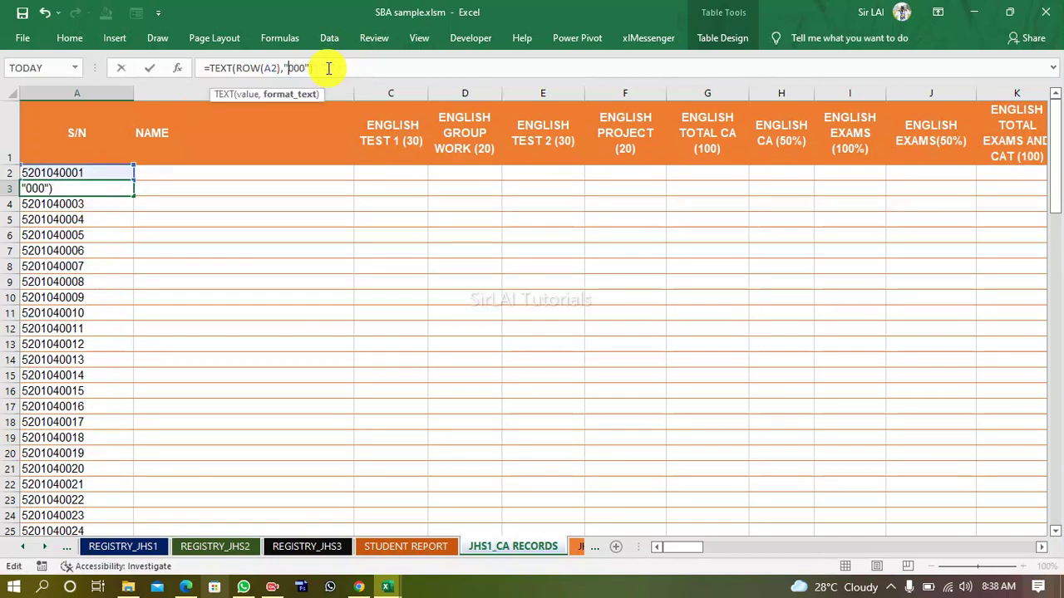
key("Return")
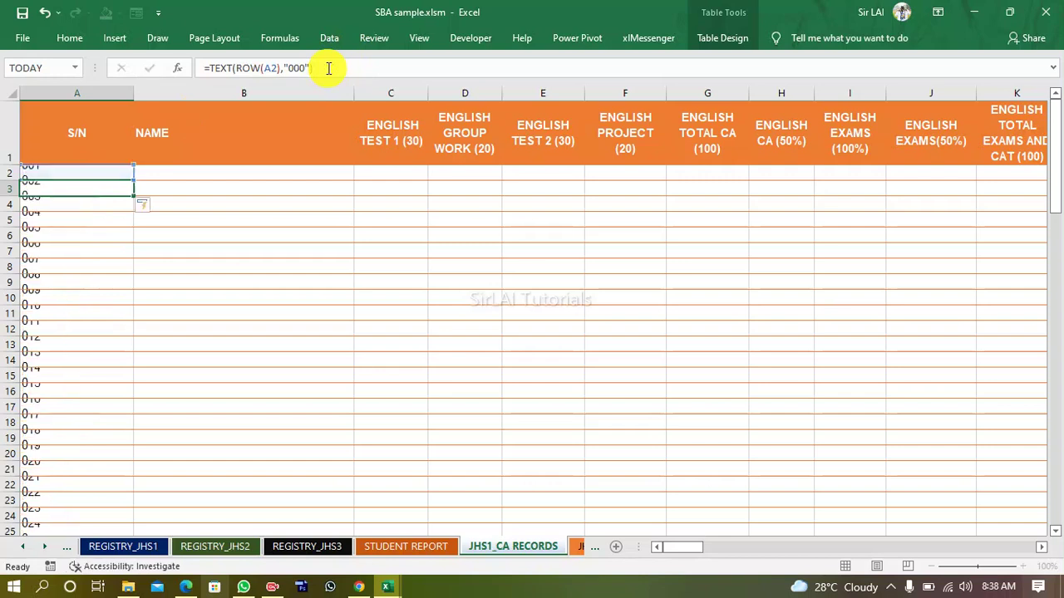
left_click_drag(134, 92, 77, 94)
Center the NAME heading in cell B1 horizontally.
left_click(126, 143)
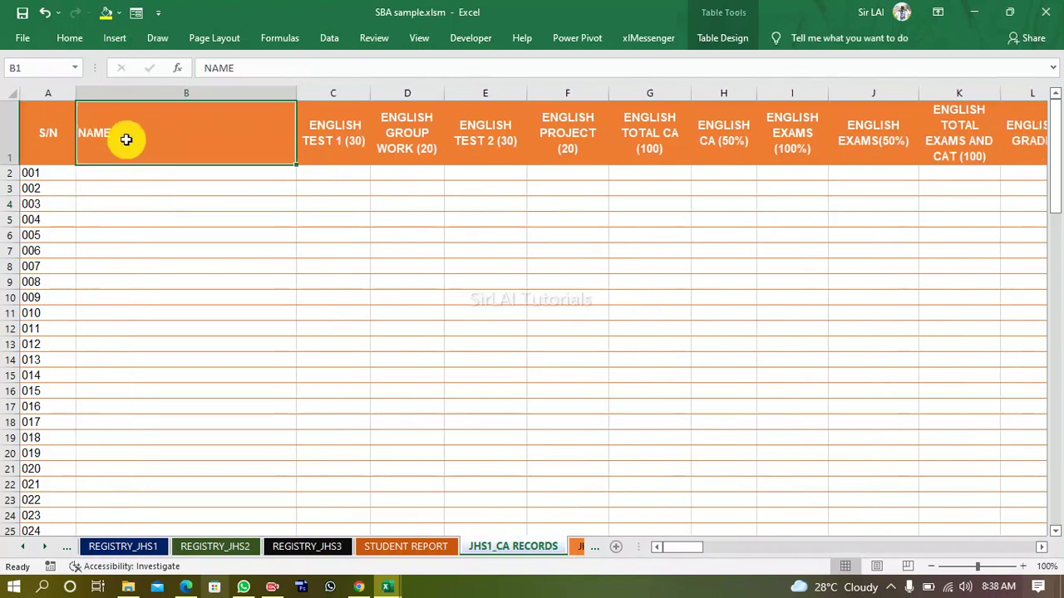
left_click(74, 39)
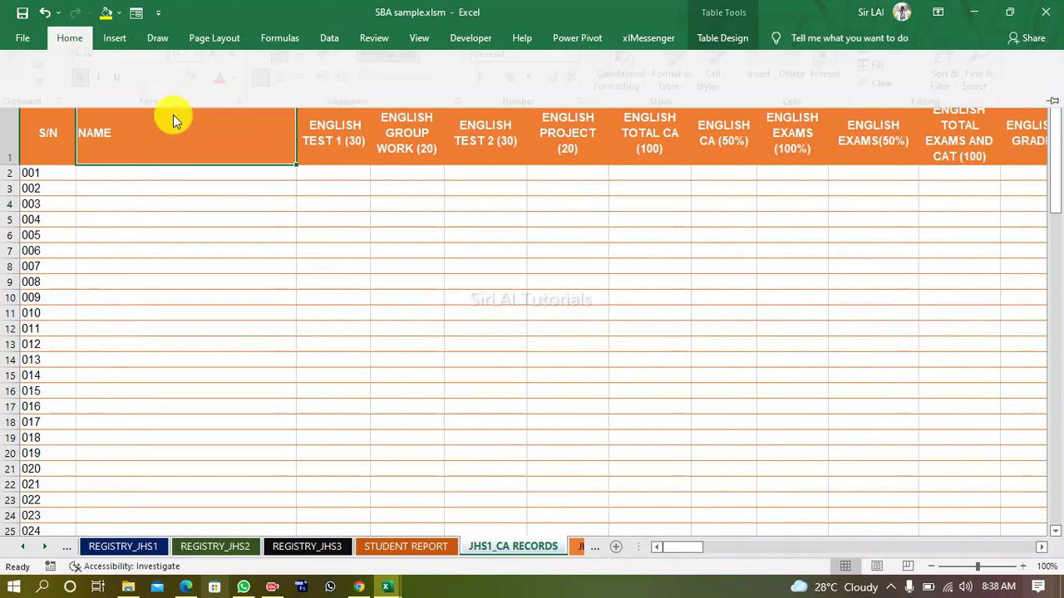
left_click(287, 91)
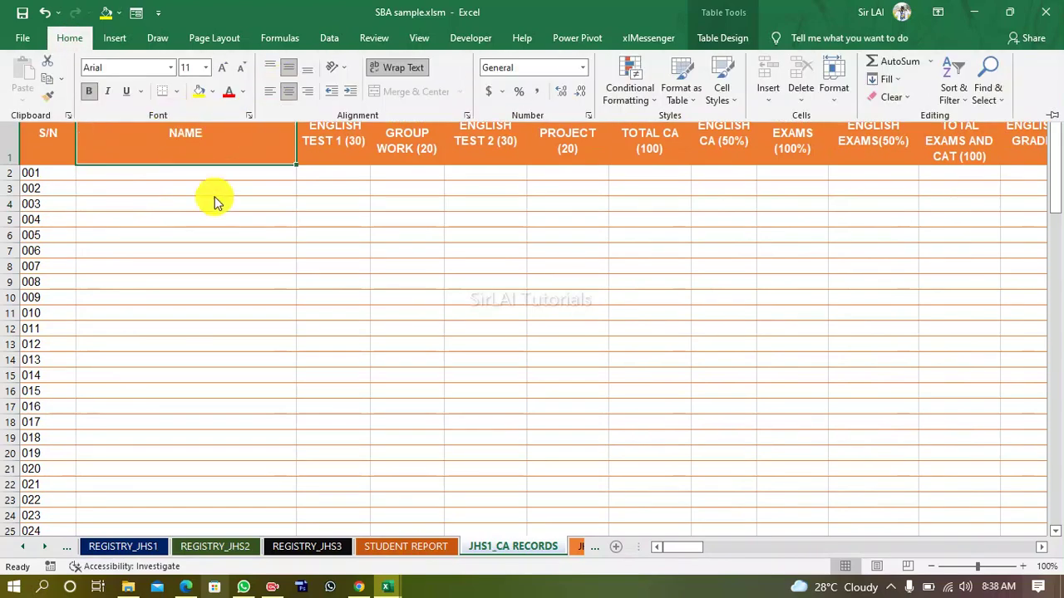
Enter the formula =(REGISTRY_JHS1!A2:A100) in cell B2 of the NAME column.
left_click(185, 172)
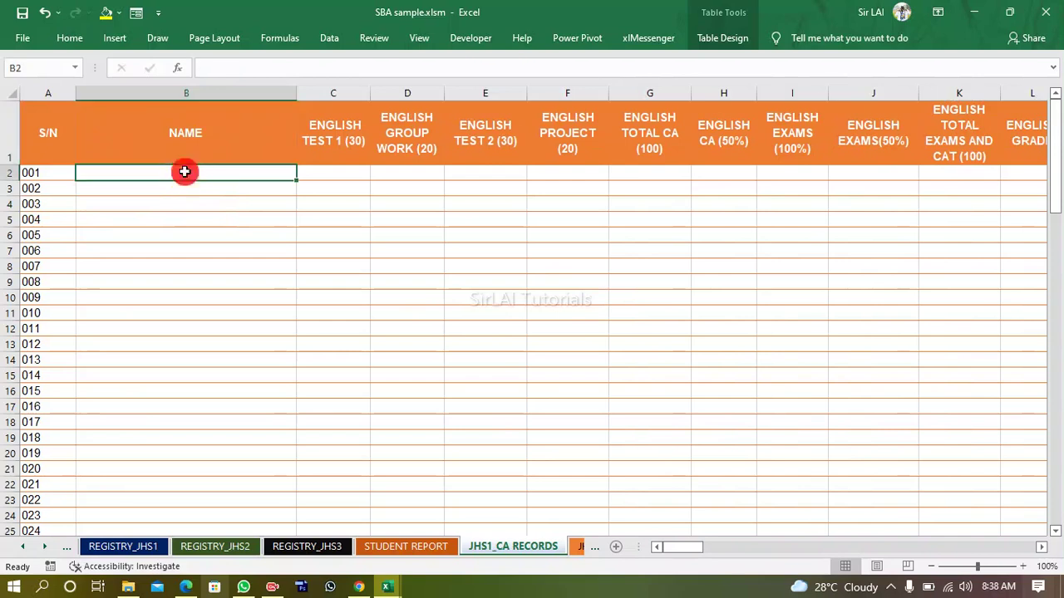
type("=")
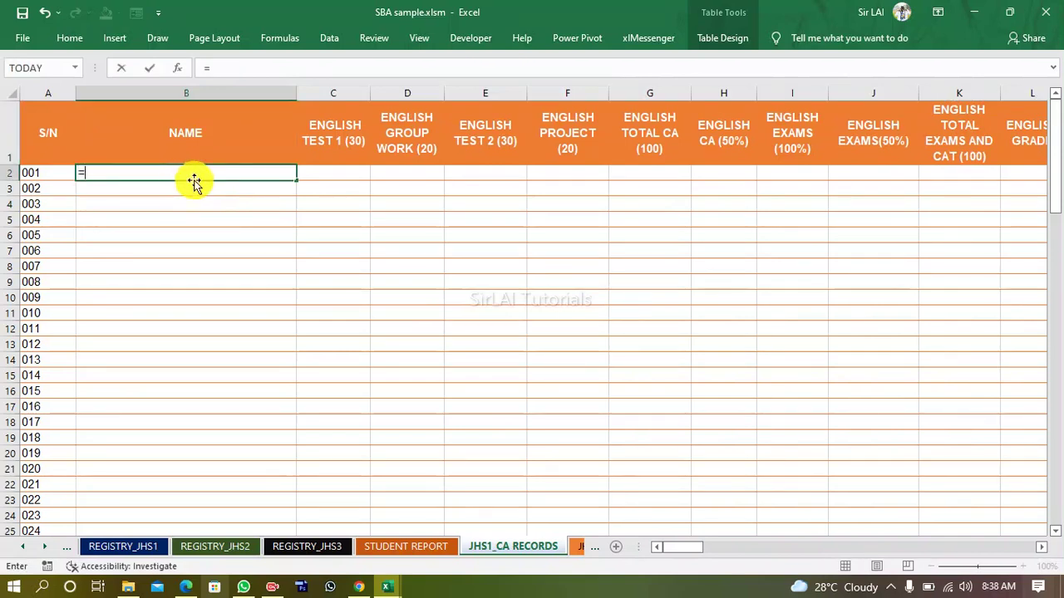
type("REGISTRY")
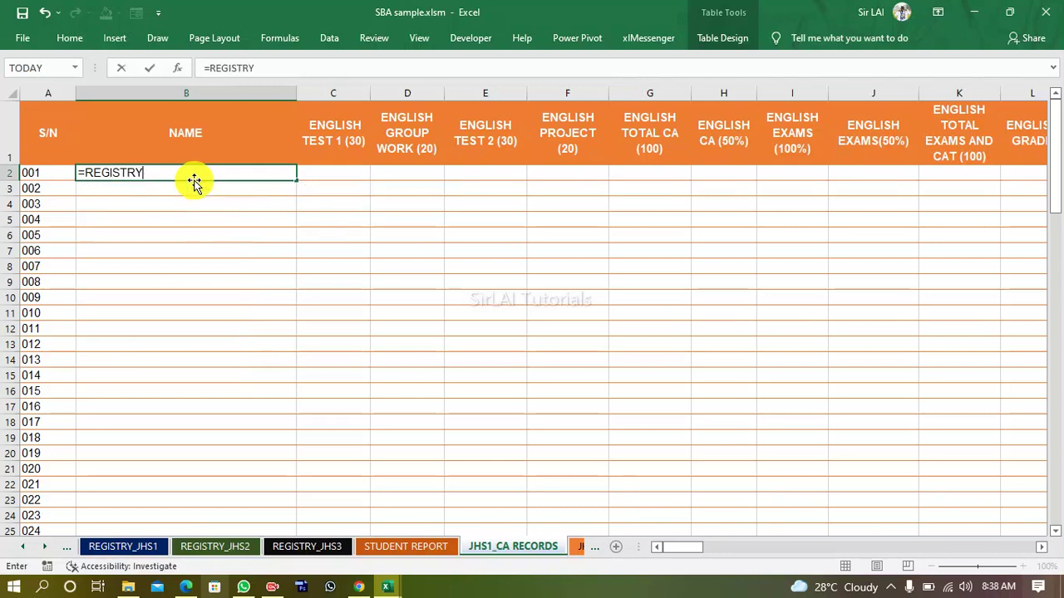
type("_JHS1!A2")
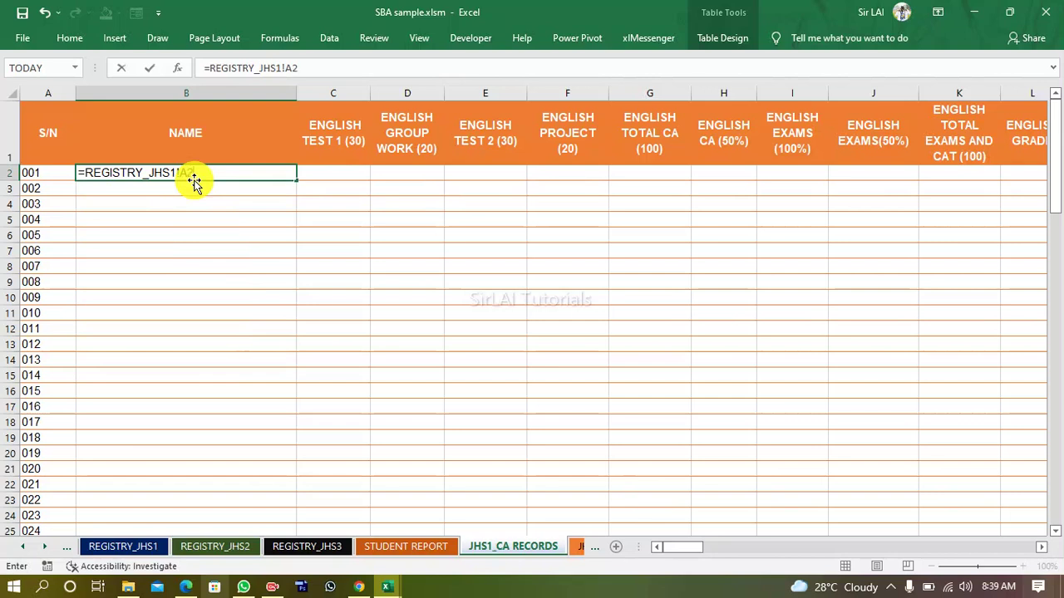
type(":A100")
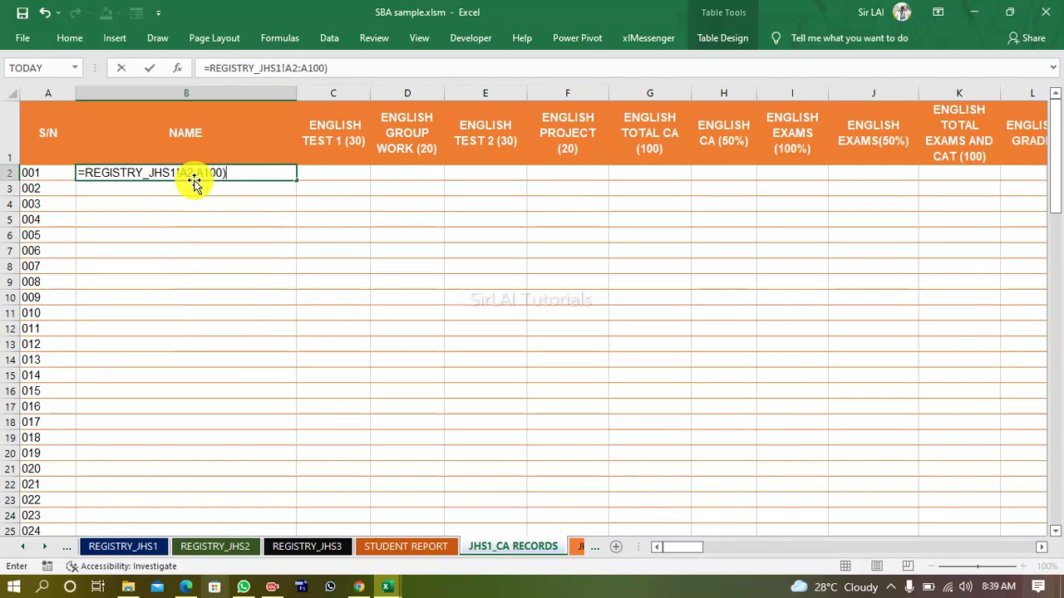
key("Return")
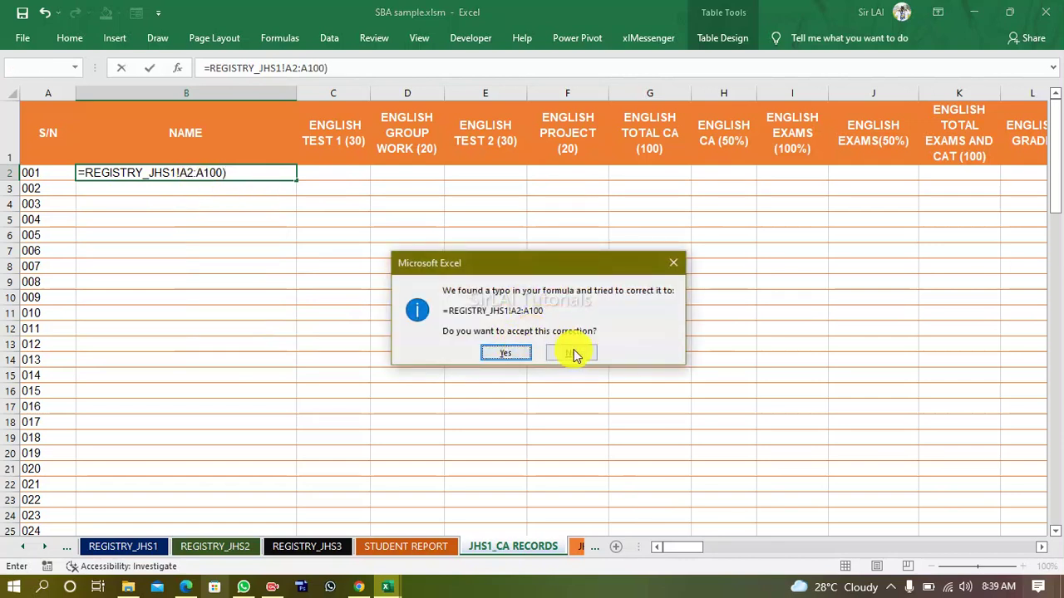
left_click(572, 353)
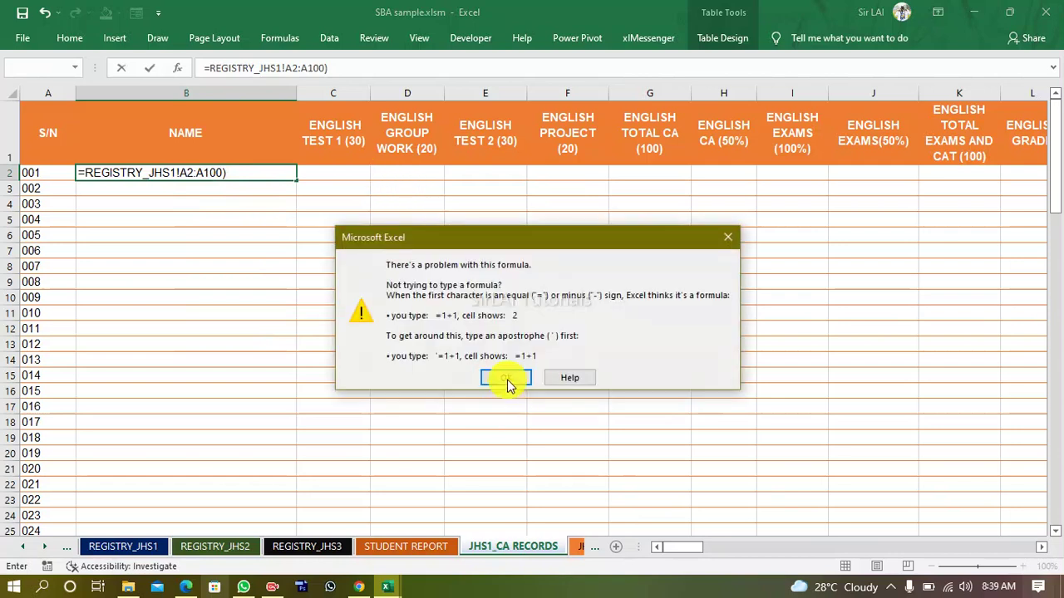
left_click(507, 378)
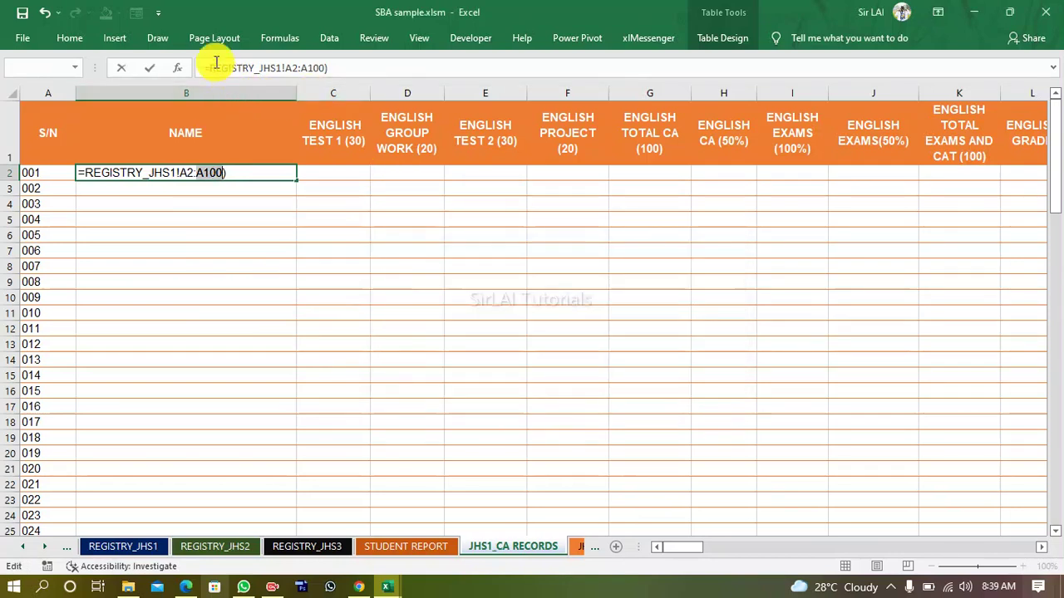
left_click(211, 68)
type("(")
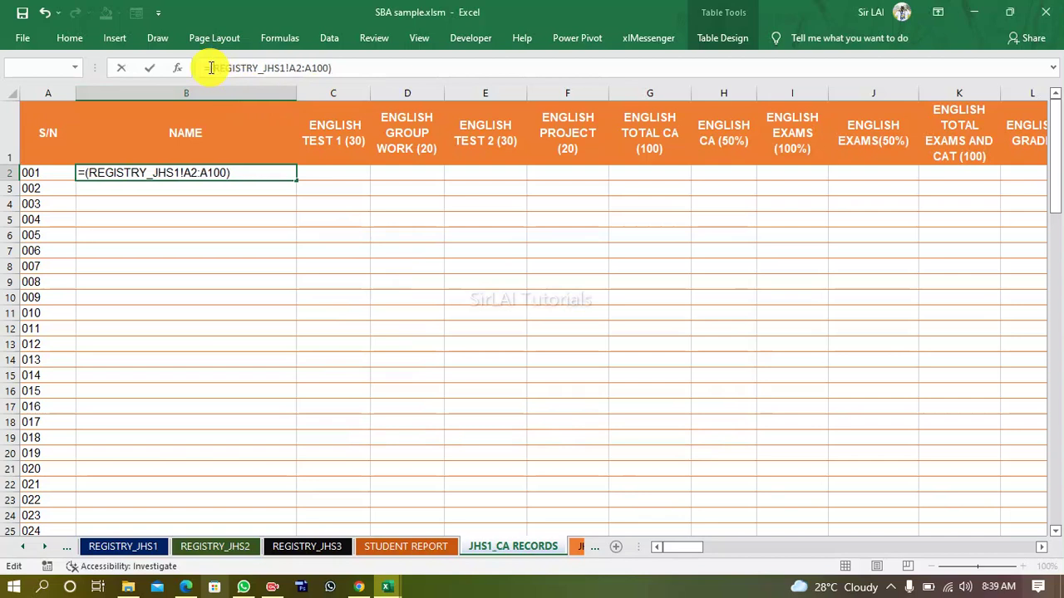
key("Return")
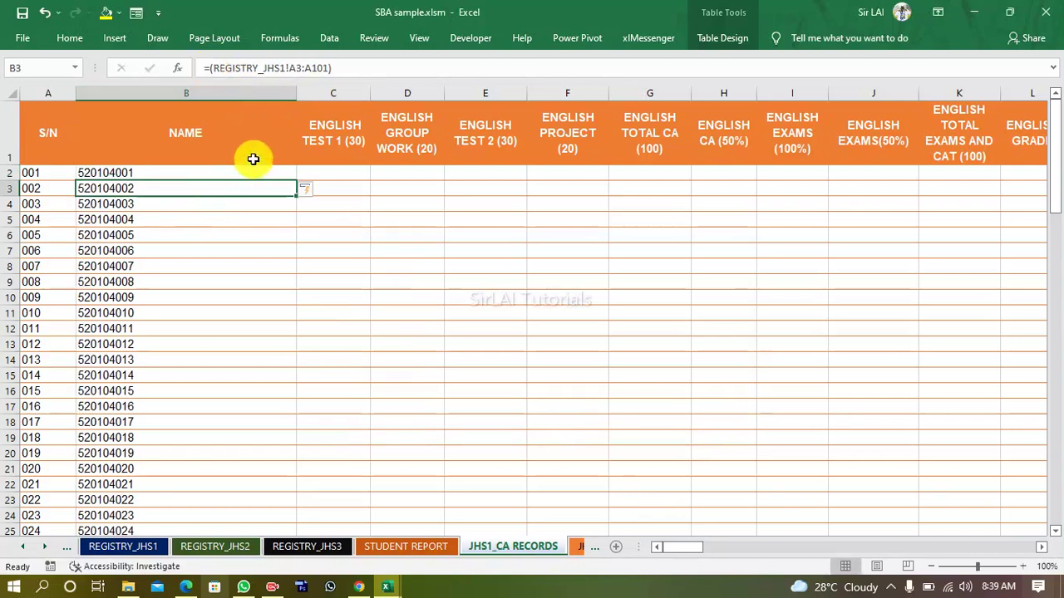
Change the range in the B2 formula to B2:B100 so the NAME column pulls names from REGISTRY_JHS1.
left_click(230, 172)
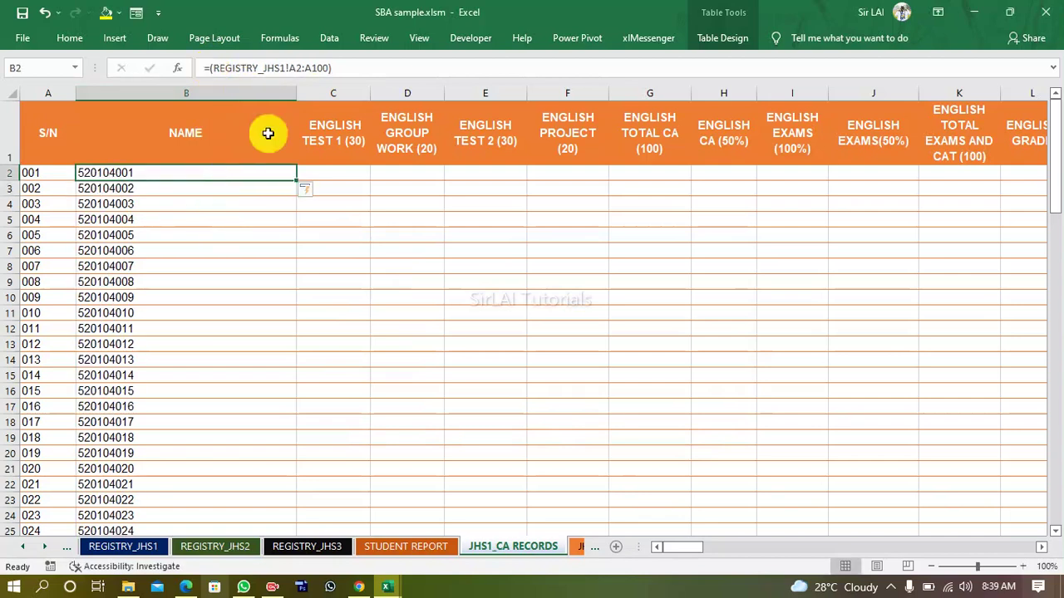
left_click(295, 70)
key("BackSpace")
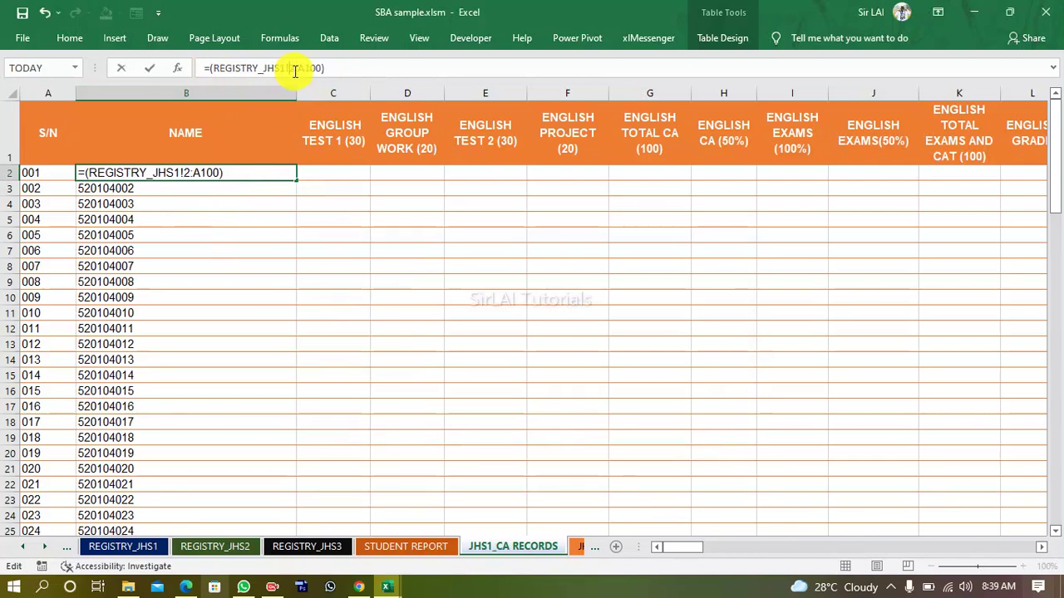
type("B")
left_click(295, 71)
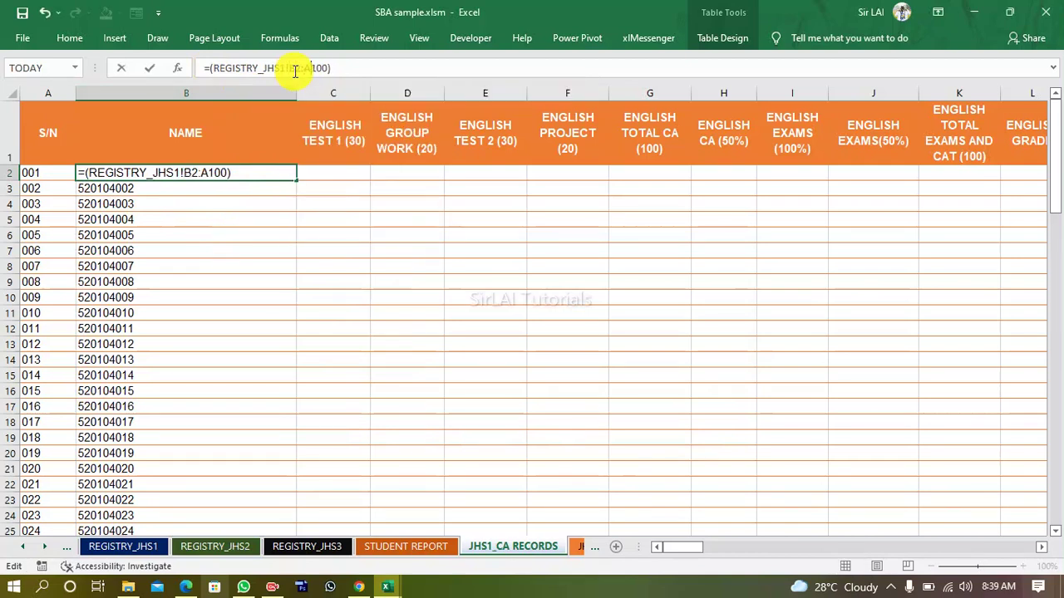
type("B")
key("Return")
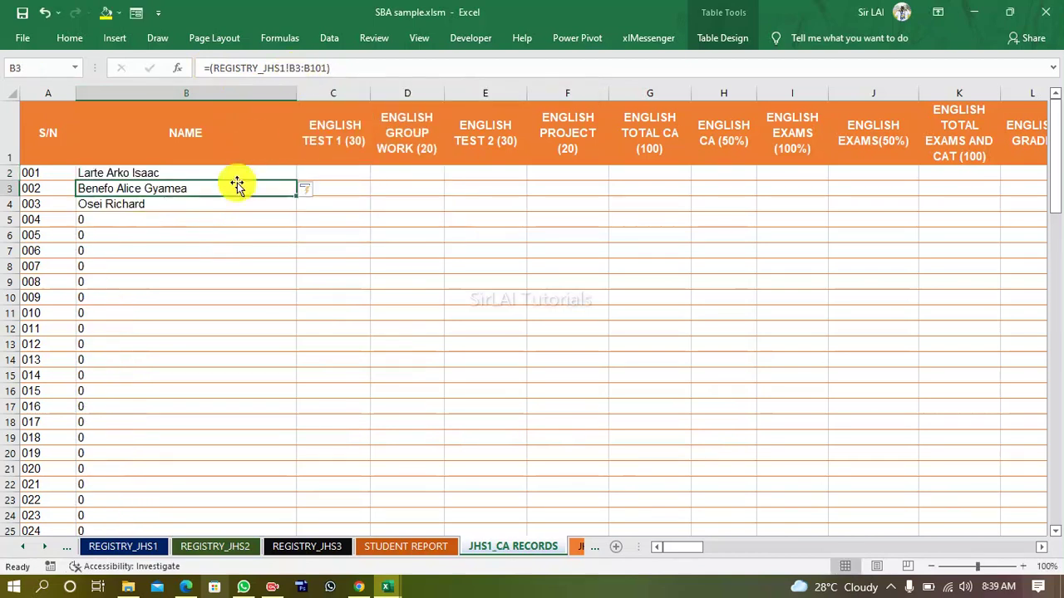
Compare the names on the REGISTRY_JHS1 sheet with the NAME formula in B2 of JHS1_CA RECORDS.
left_click(247, 170)
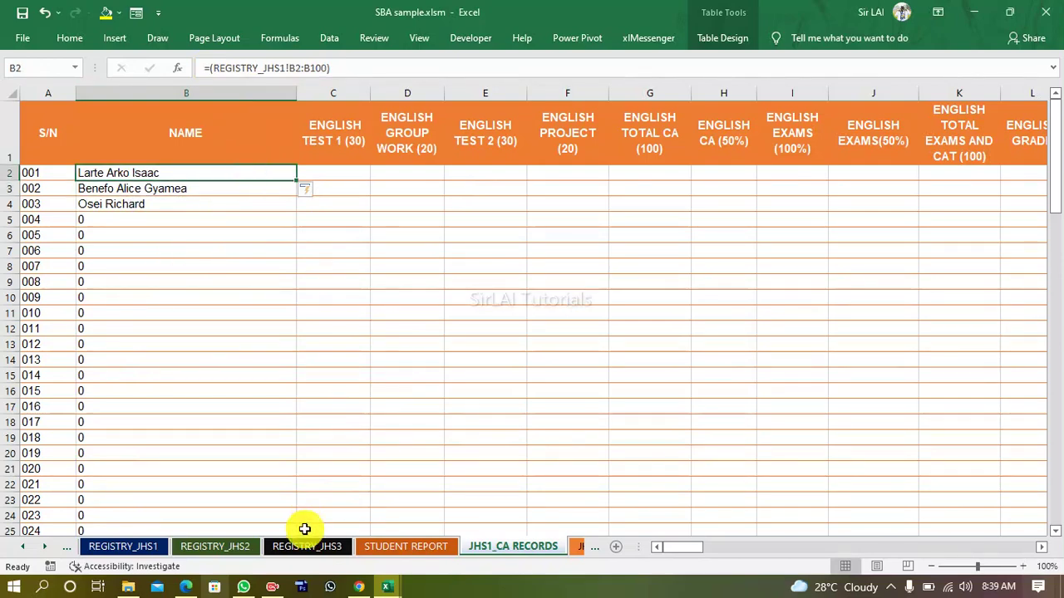
left_click(133, 546)
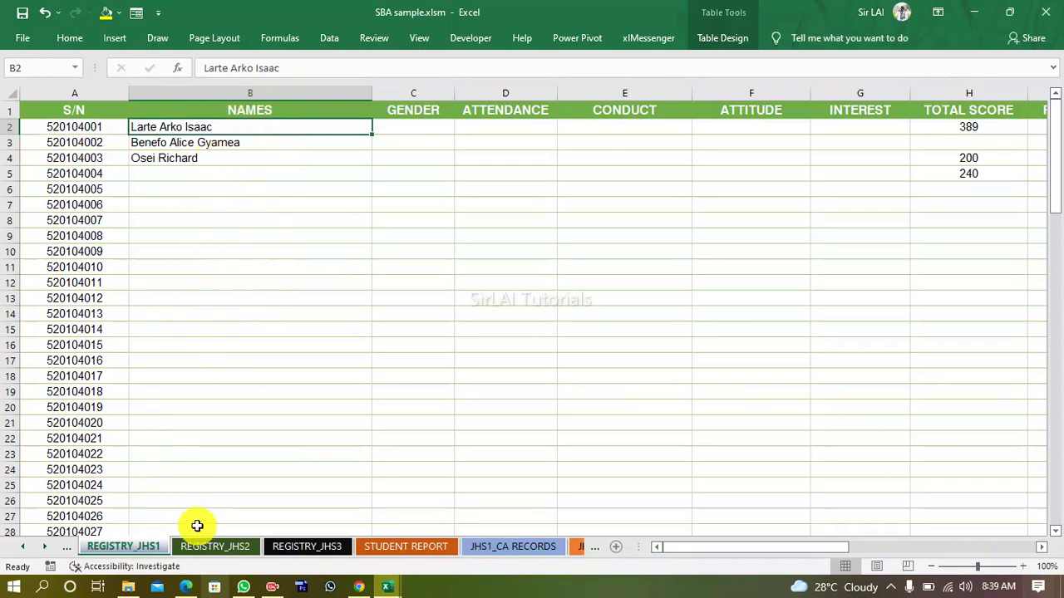
left_click(490, 553)
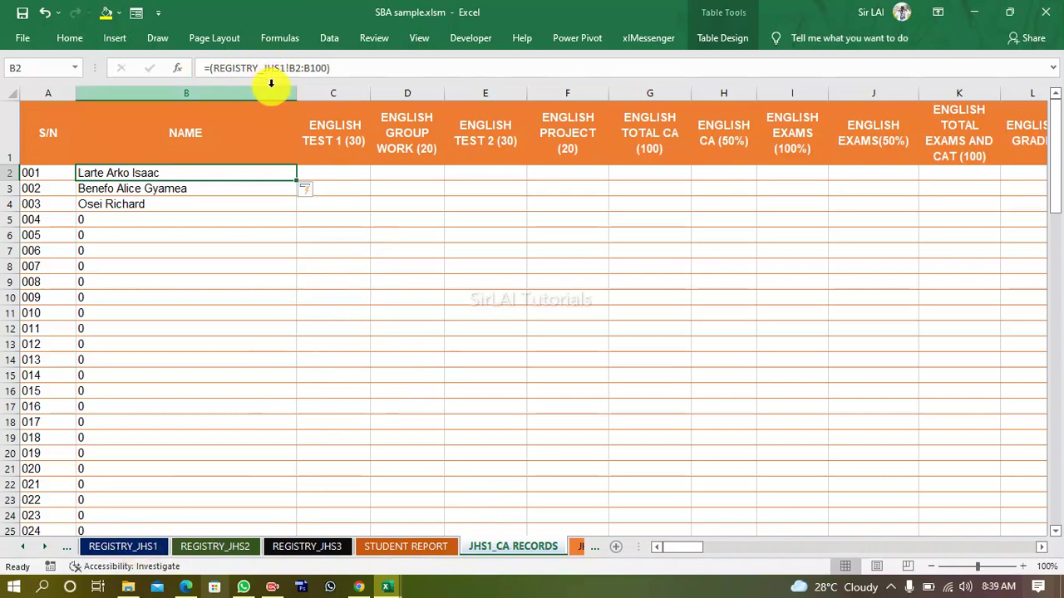
left_click(296, 63)
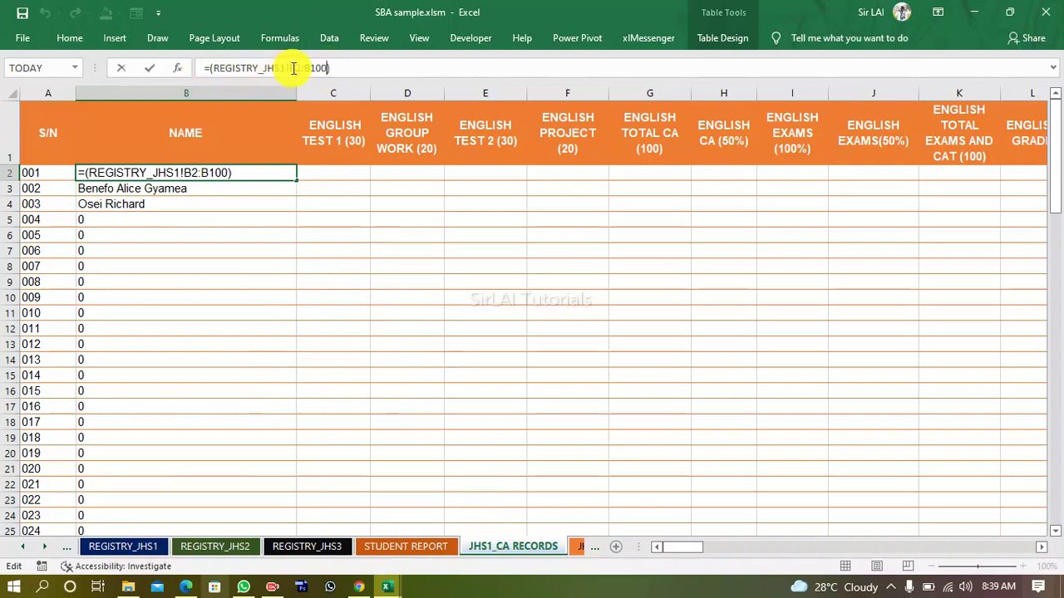
left_click(332, 68)
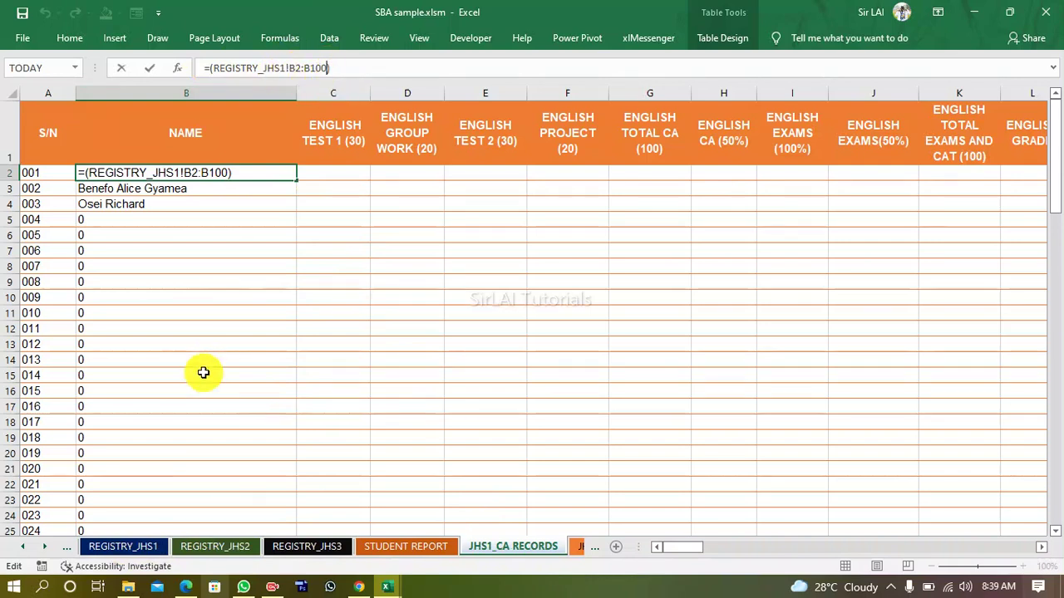
key("Return")
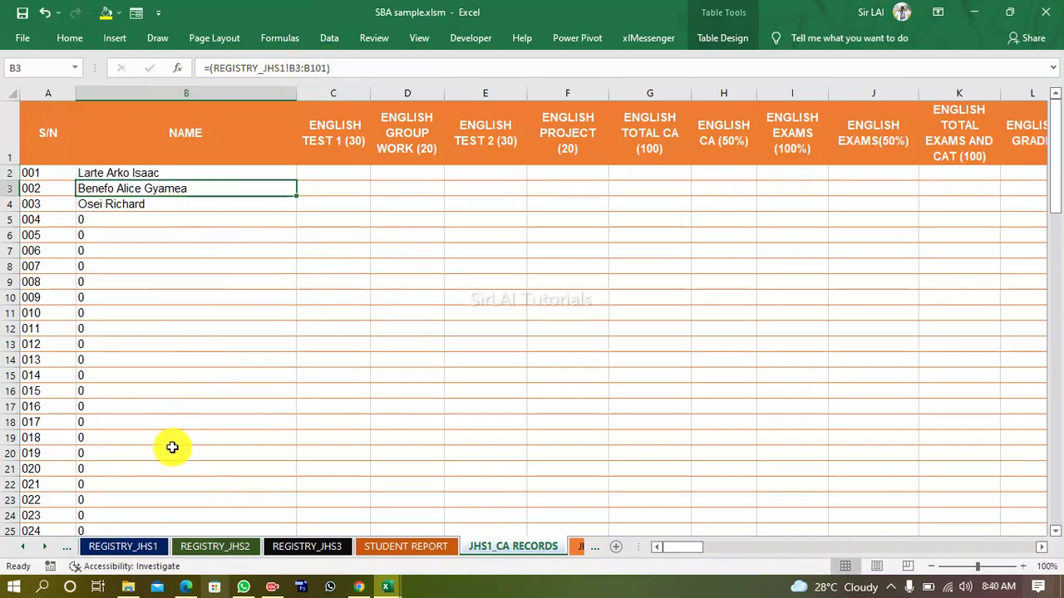
Copy the registry formula from B2 and try to reuse it for the S/N cell A2.
left_click(46, 172)
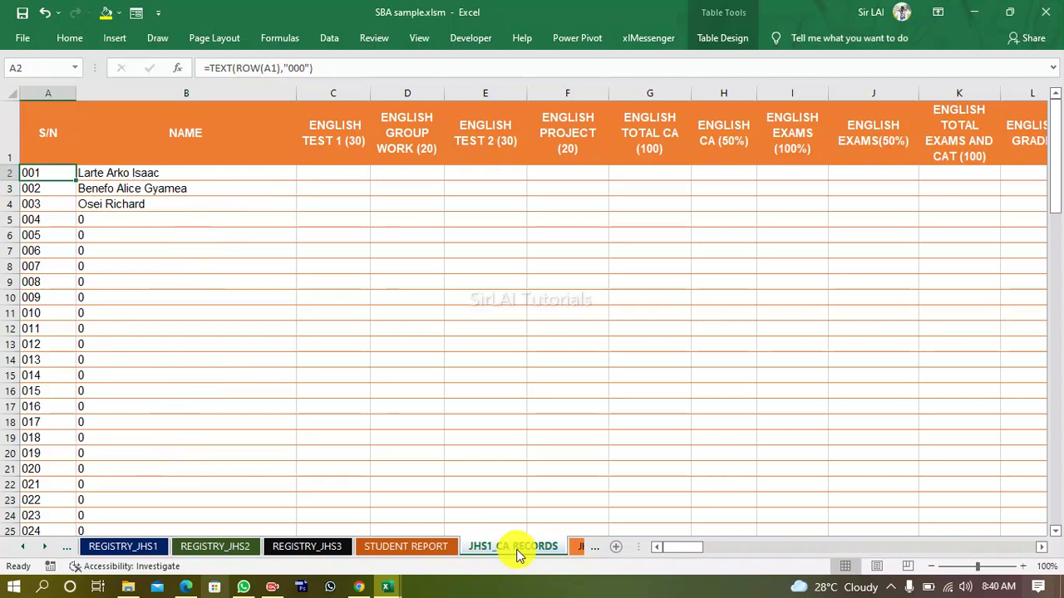
left_click(225, 172)
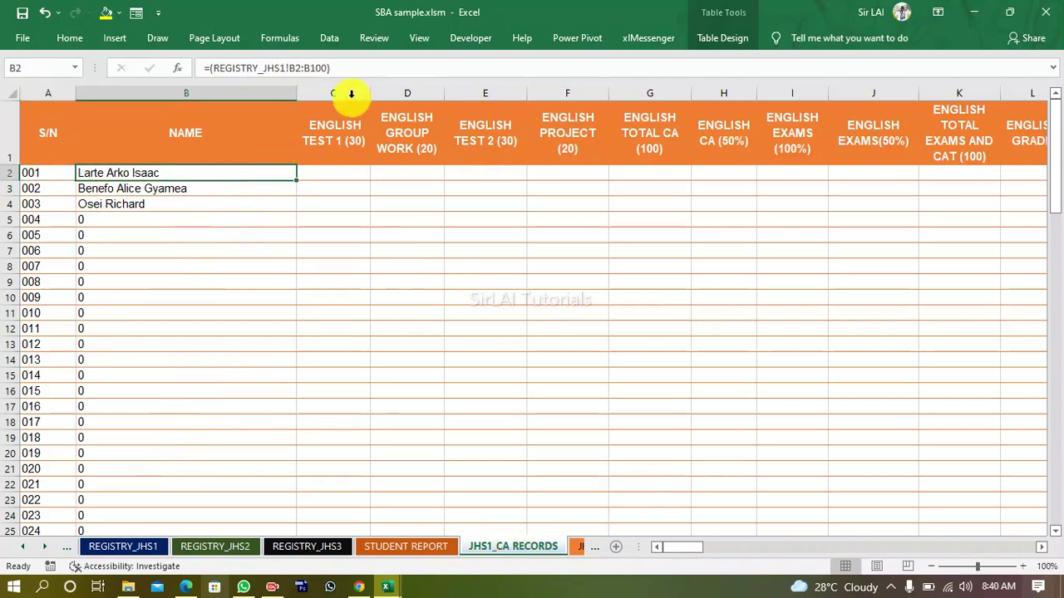
left_click_drag(336, 67, 55, 169)
key("ctrl+c")
type("=")
left_click(56, 172)
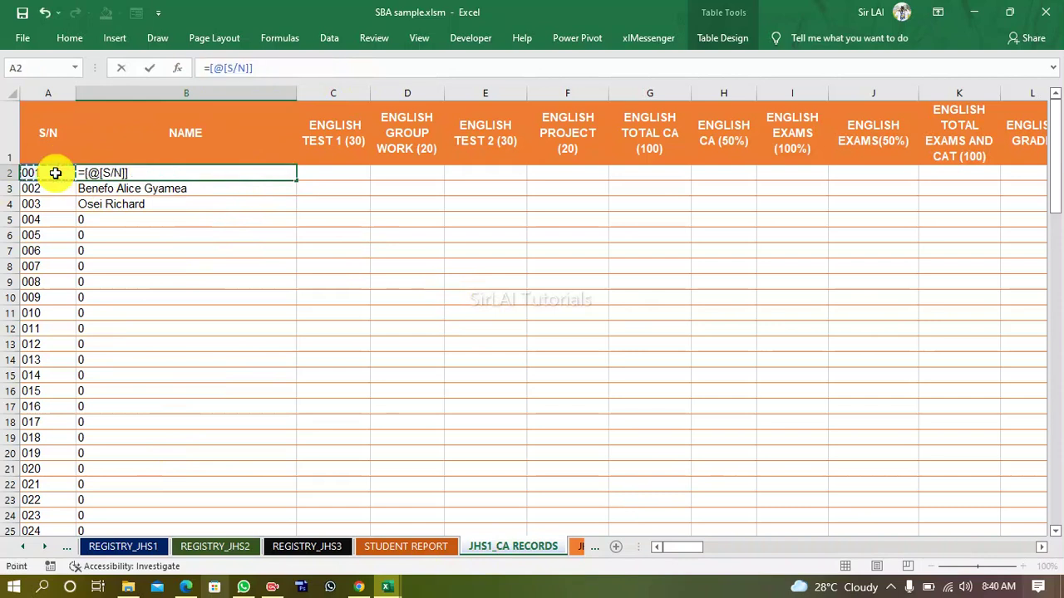
key("ctrl+v")
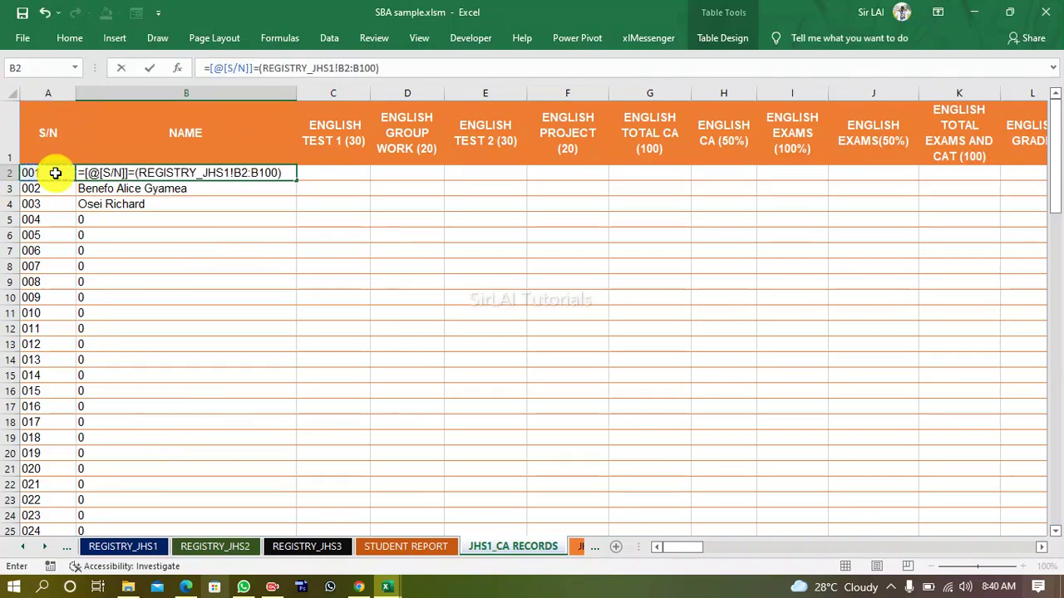
Remove the stray [@[S/N]] reference and the extra equals sign from the formula in B2.
left_click(253, 68)
key("BackSpace")
key("BackSpace")
key("BackSpace")
key("BackSpace")
key("BackSpace")
key("BackSpace")
key("BackSpace")
key("BackSpace")
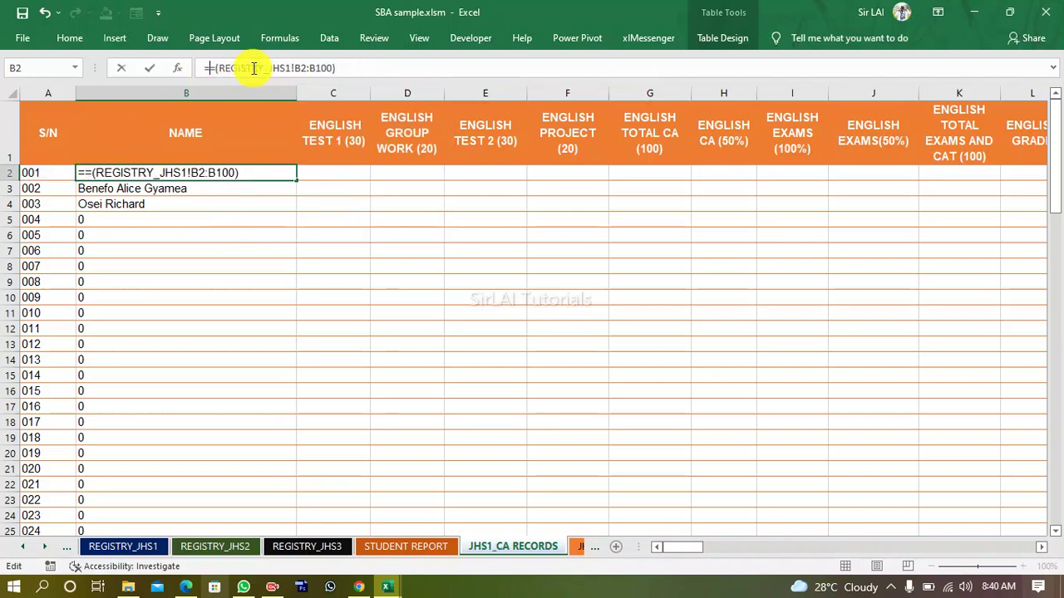
key("BackSpace")
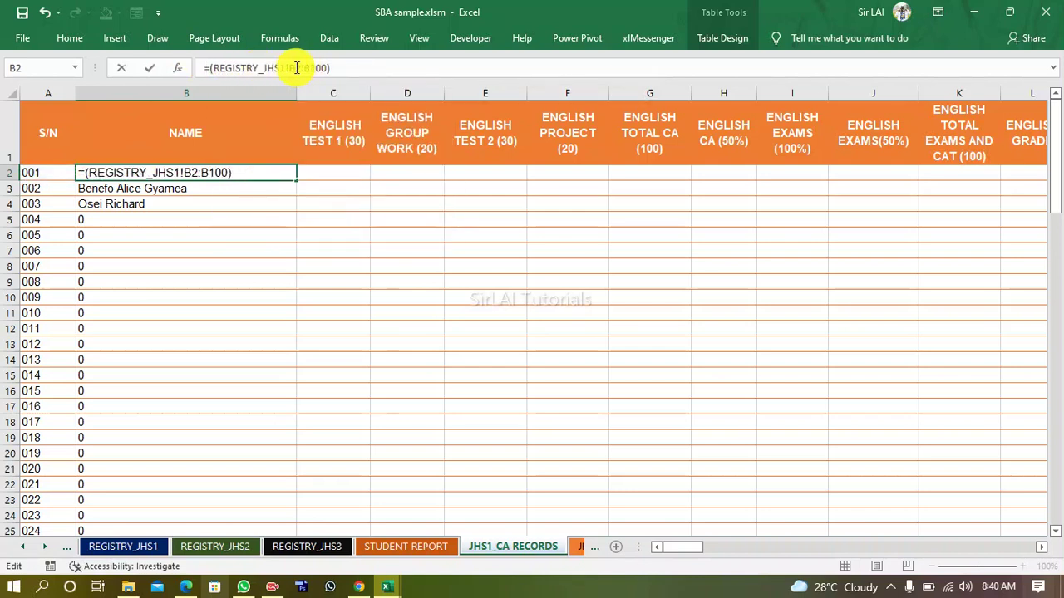
Try the range A2:A100 in B2's registry formula and undo the change to the NAME column.
key("BackSpace")
key("BackSpace")
type("A2:")
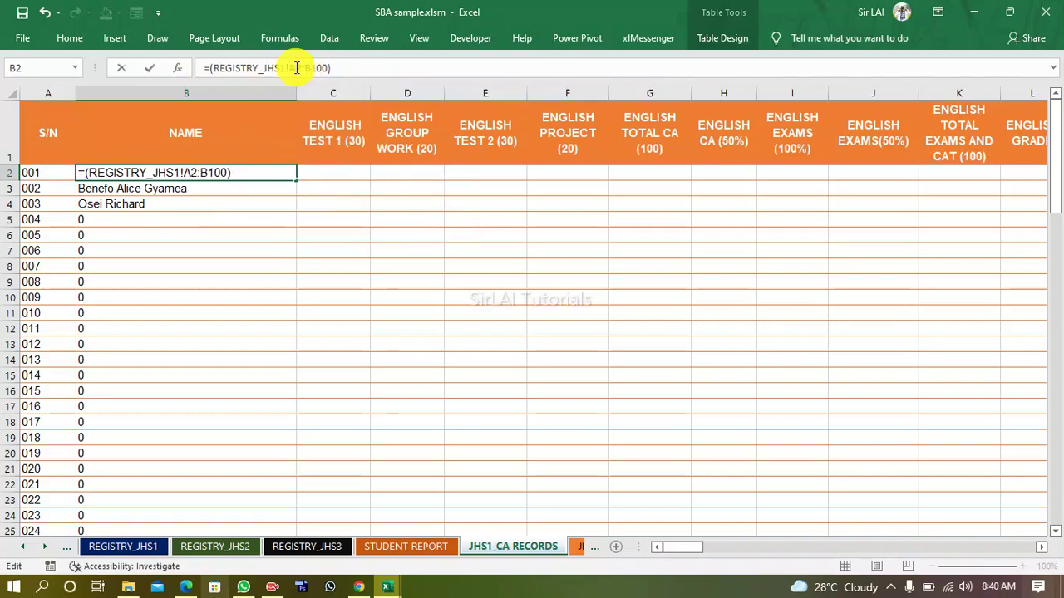
type("A")
key("Return")
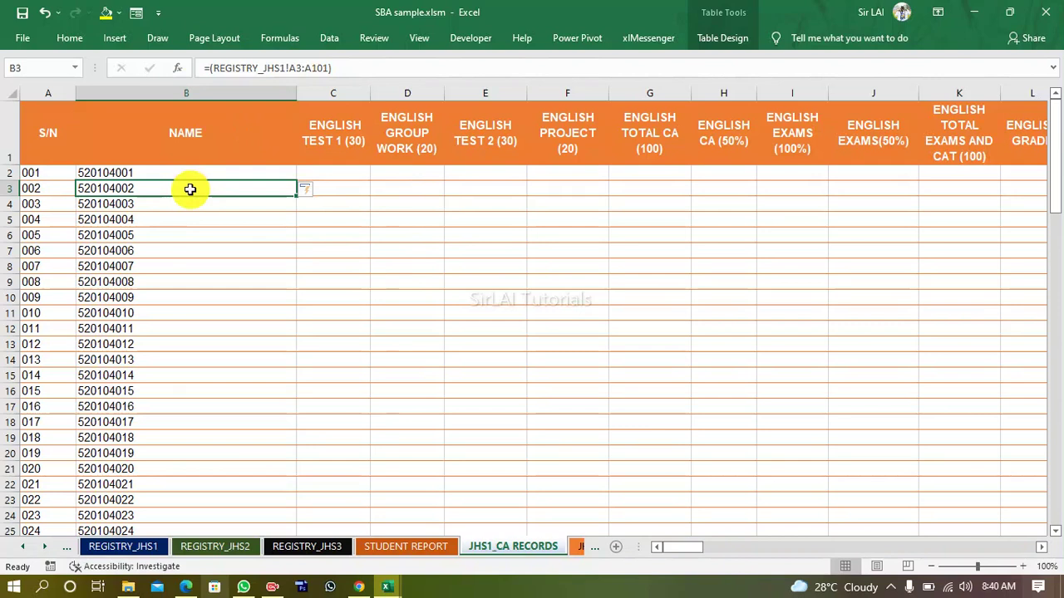
left_click(44, 13)
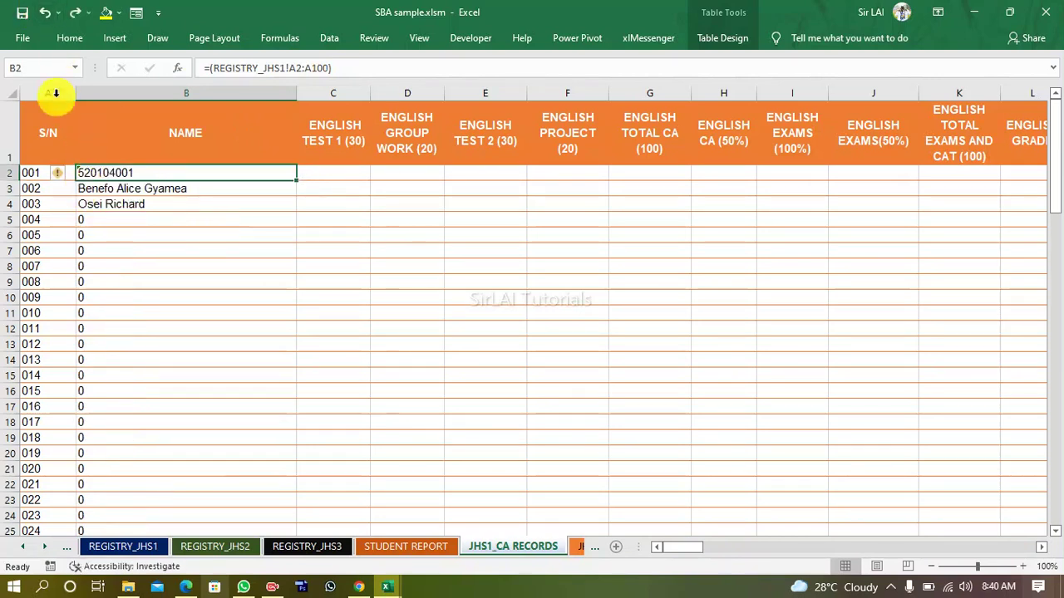
left_click(45, 15)
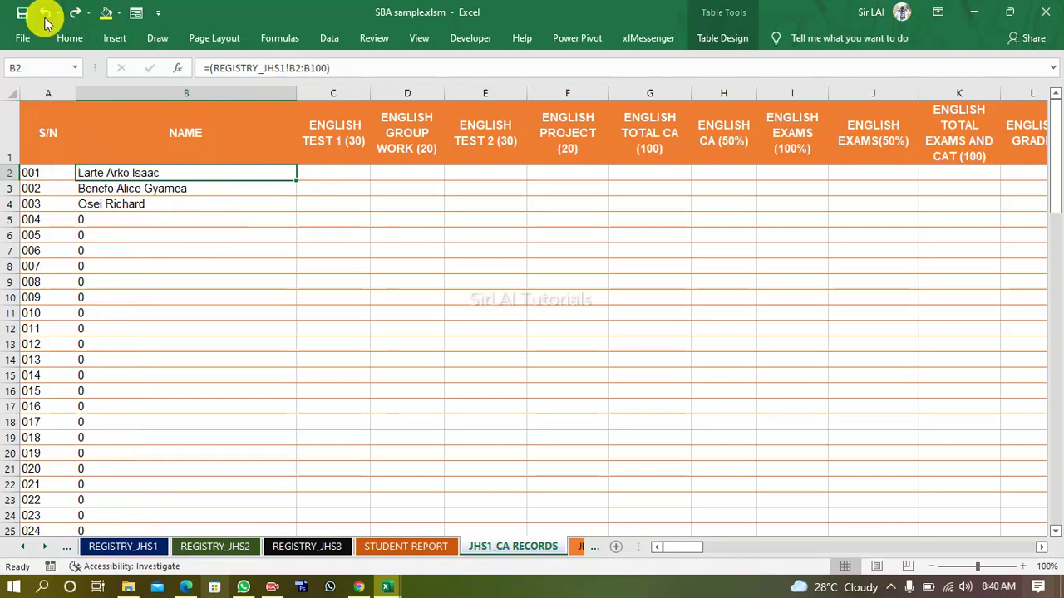
Replace the S/N formula in A2 with =(REGISTRY_JHS1!A2:A100) and widen column A to fit the serial numbers.
left_click(48, 170)
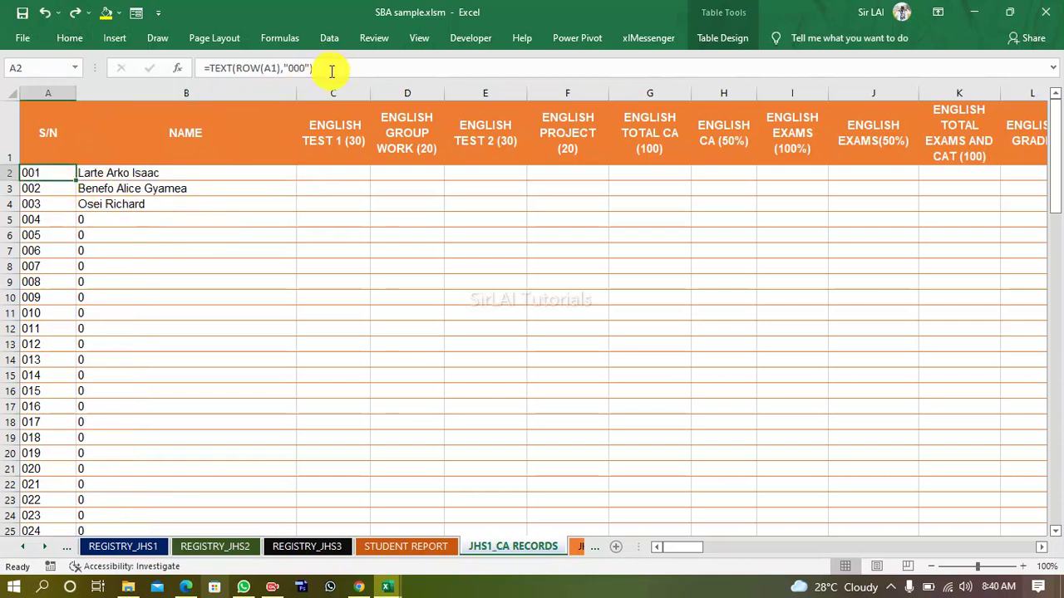
left_click_drag(332, 66, 189, 70)
type("=")
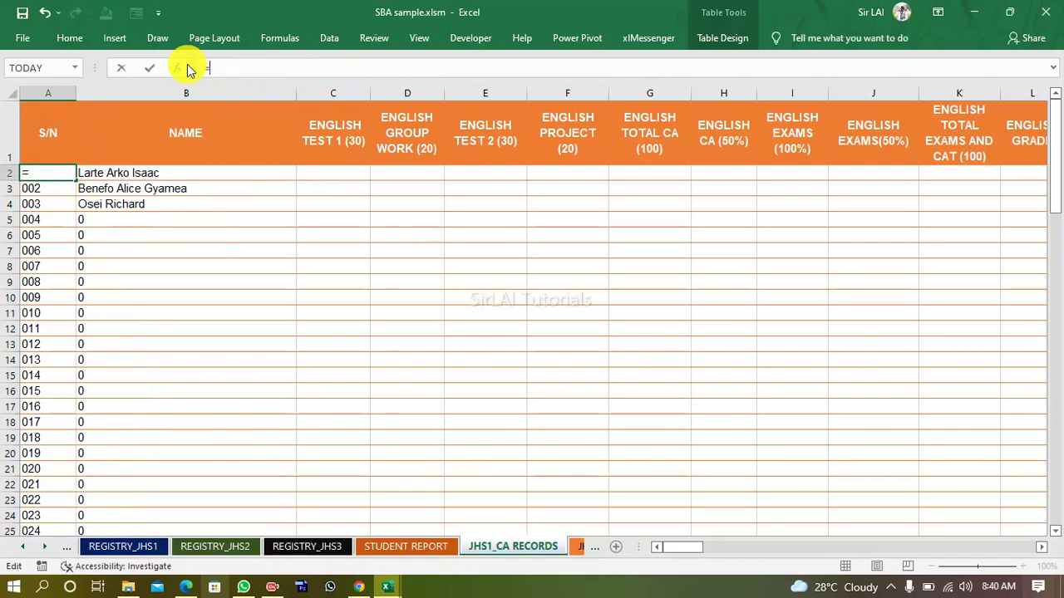
type("(REGISTRY_JHS1!A2:A100")
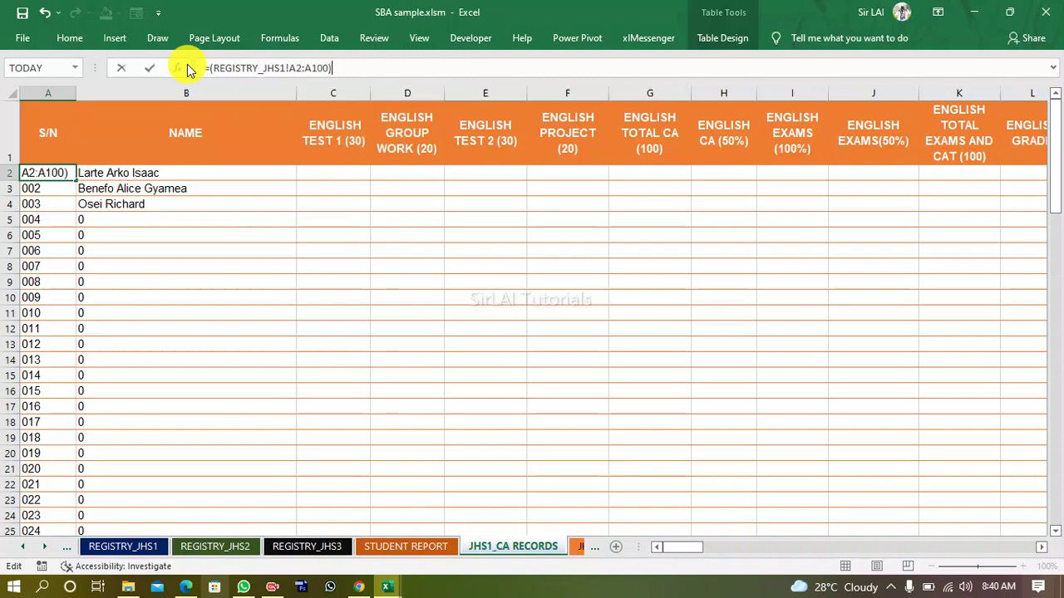
key("Return")
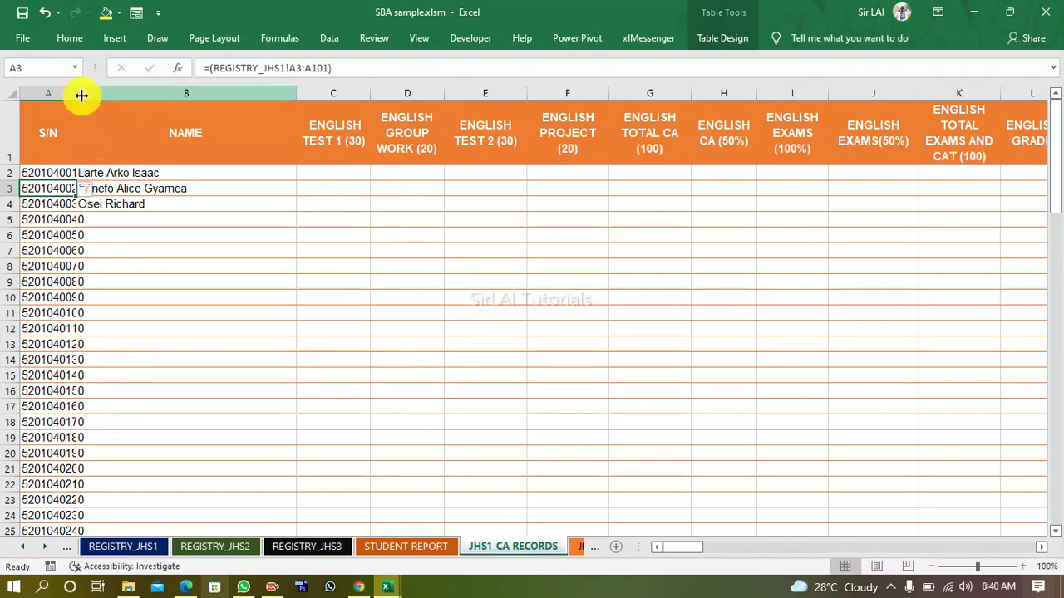
left_click_drag(71, 89, 108, 94)
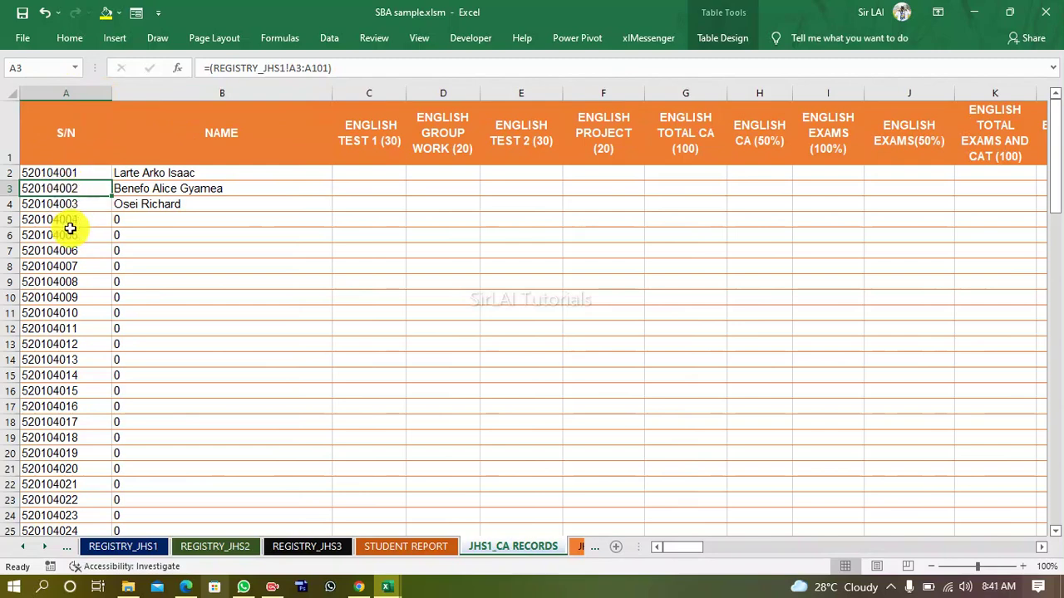
Shorten the S/N formula in A2 of REGISTRY_JHS1 to =TEXT(ROW(A1),"000") for three-digit serial numbers.
left_click(69, 169)
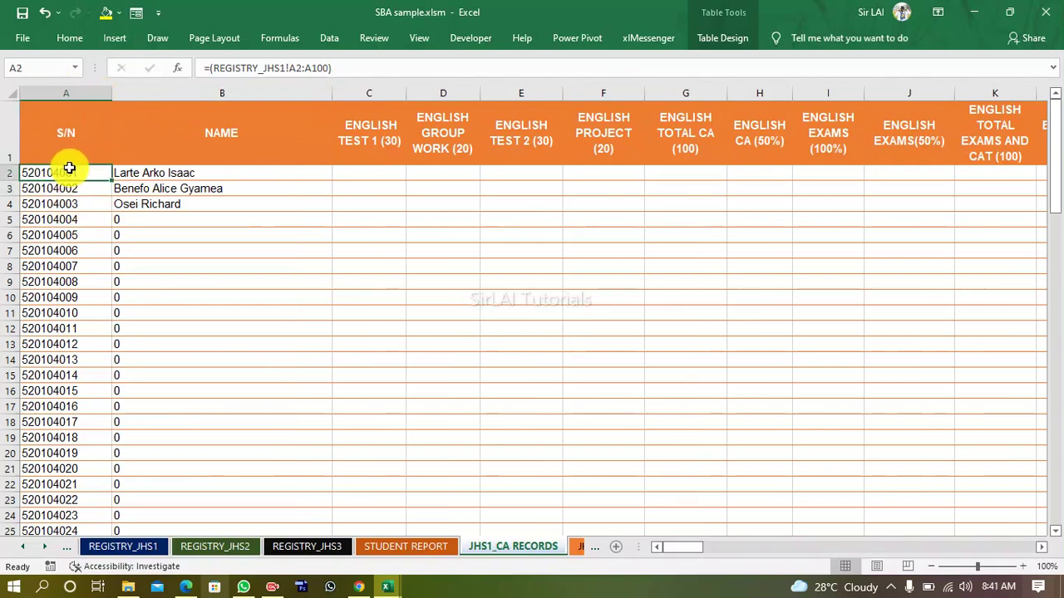
left_click(158, 547)
left_click(116, 124)
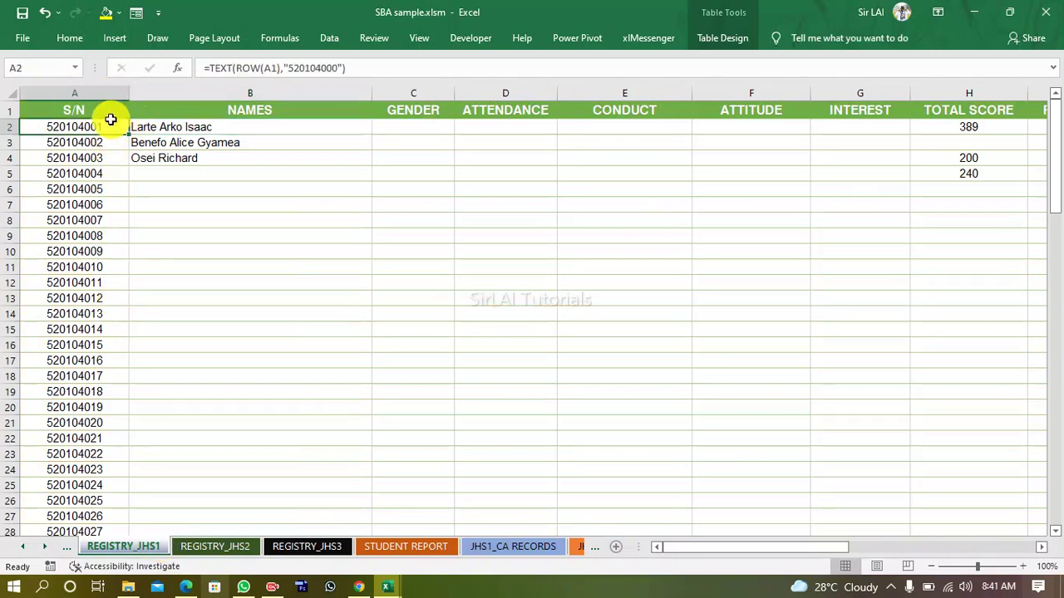
left_click(321, 66)
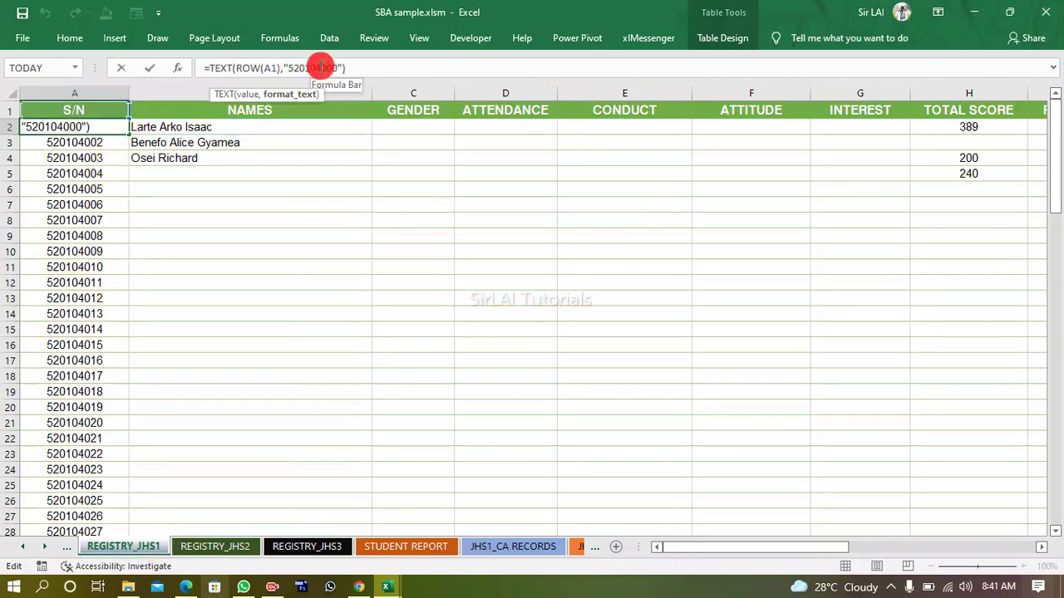
key("BackSpace")
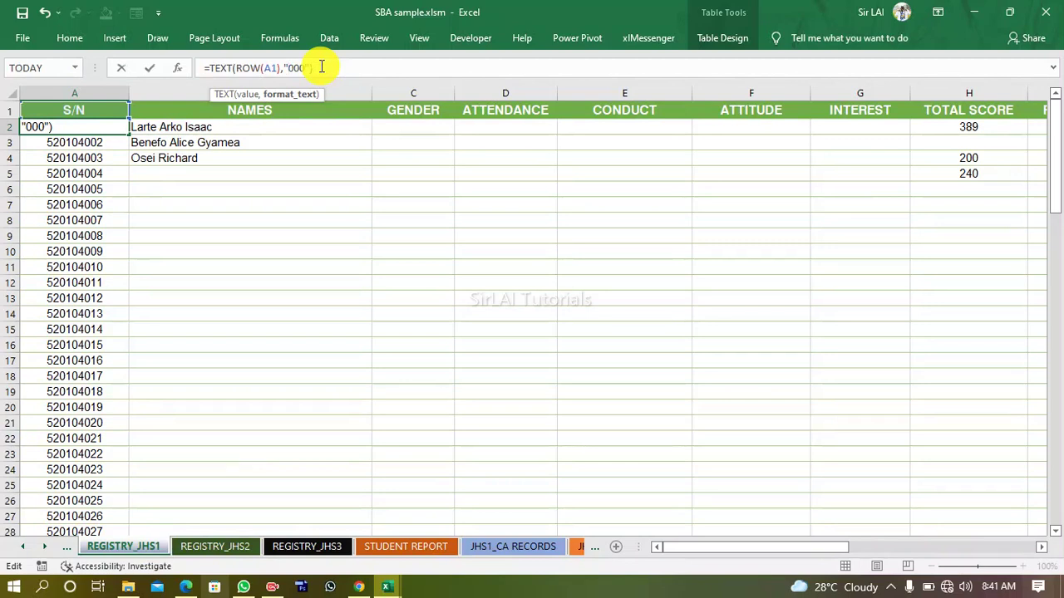
key("Return")
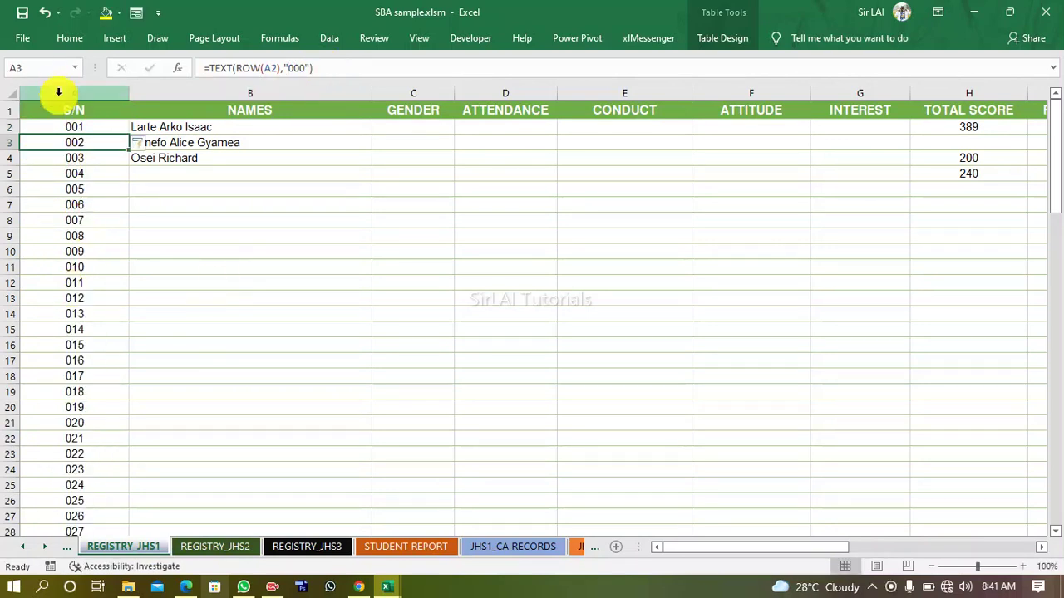
Left-align all the serial numbers in the S/N column of REGISTRY_JHS1, from A2 down to A100.
left_click(58, 128)
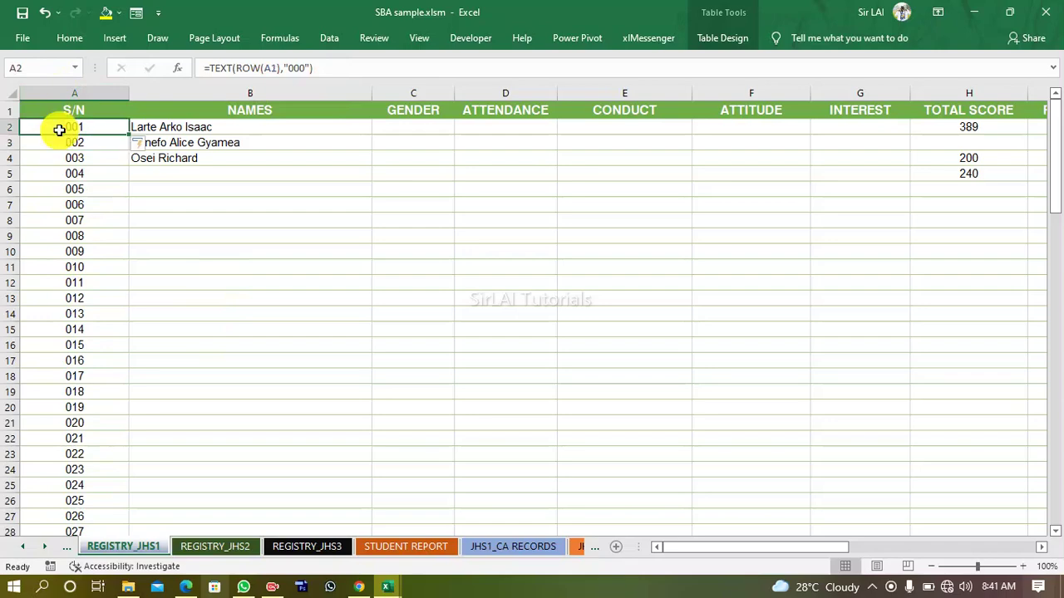
key("ctrl+shift+Down")
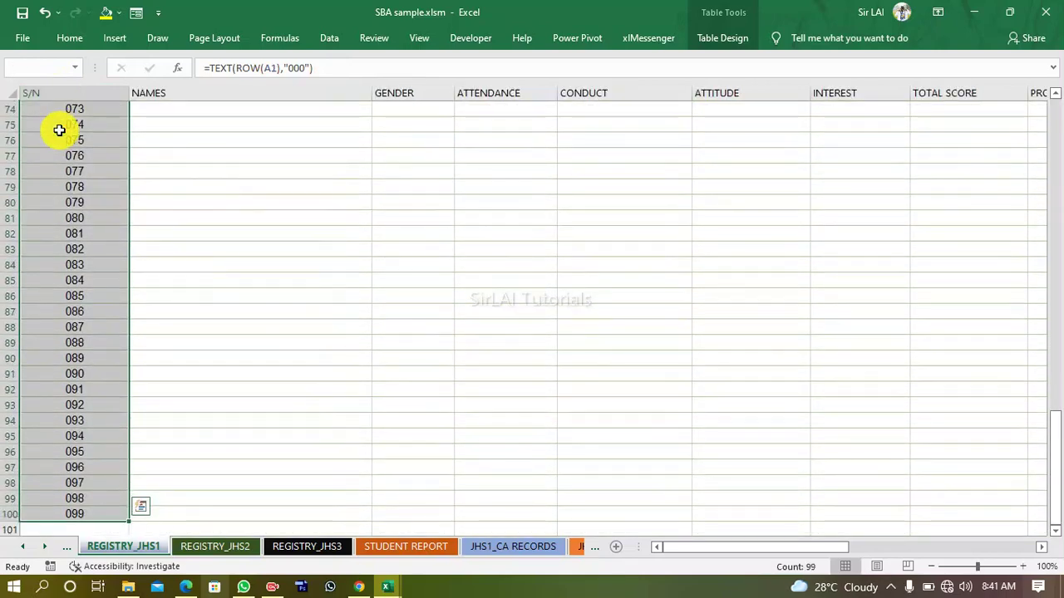
left_click(70, 37)
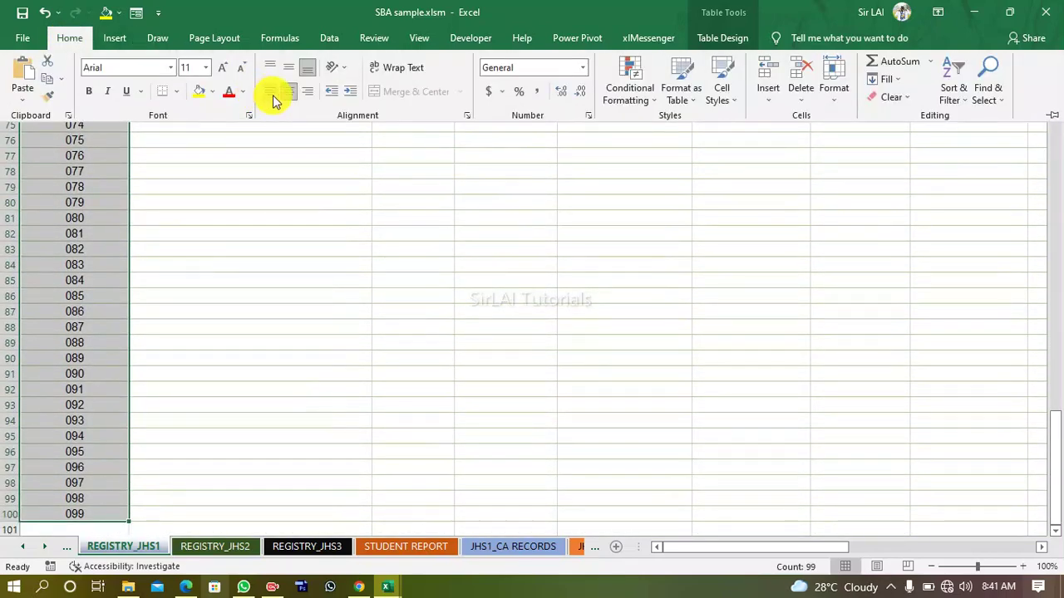
key("ctrl+BackSpace")
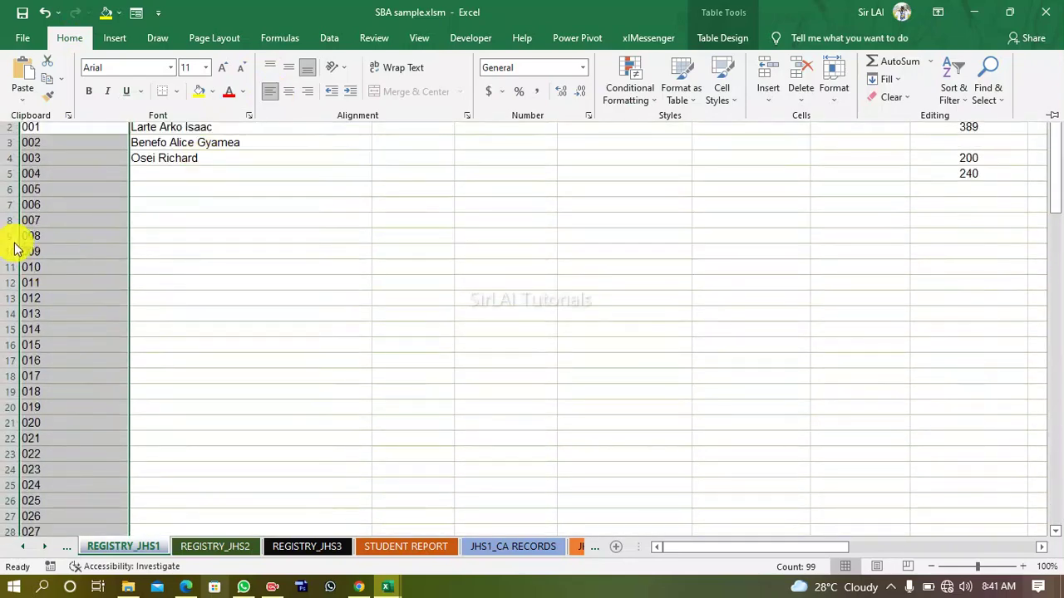
left_click(86, 221)
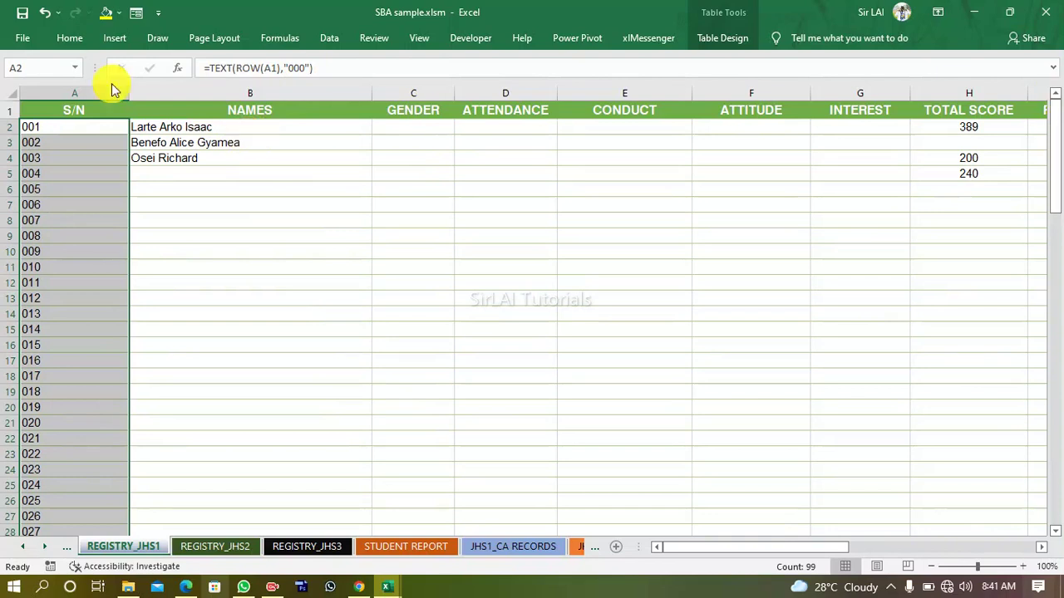
Narrow column A to fit the three-digit serial numbers on both REGISTRY_JHS1 and JHS1_CA RECORDS.
left_click_drag(129, 89, 75, 95)
left_click(38, 238)
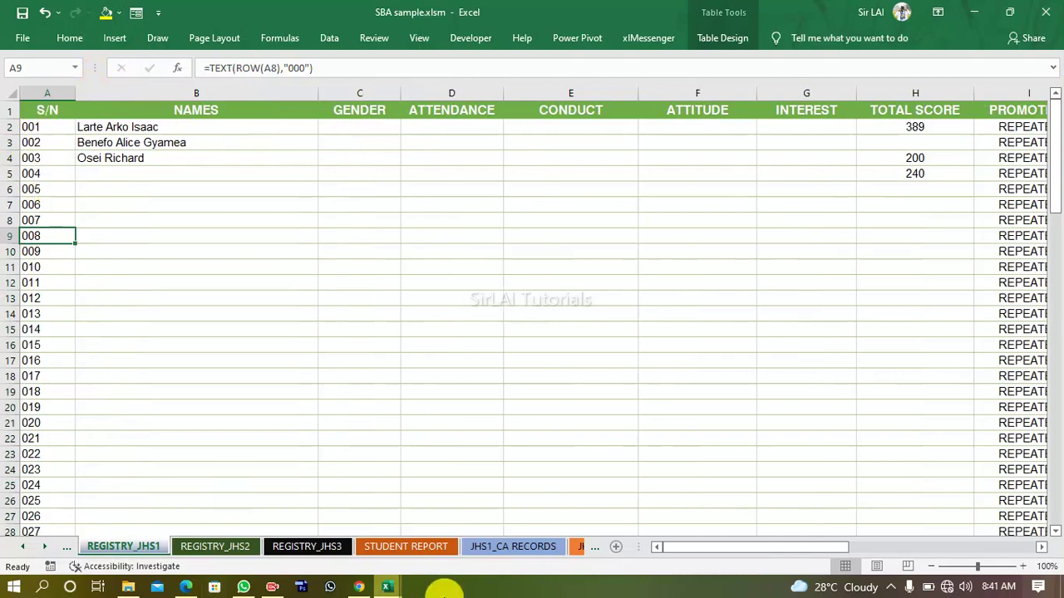
left_click(529, 549)
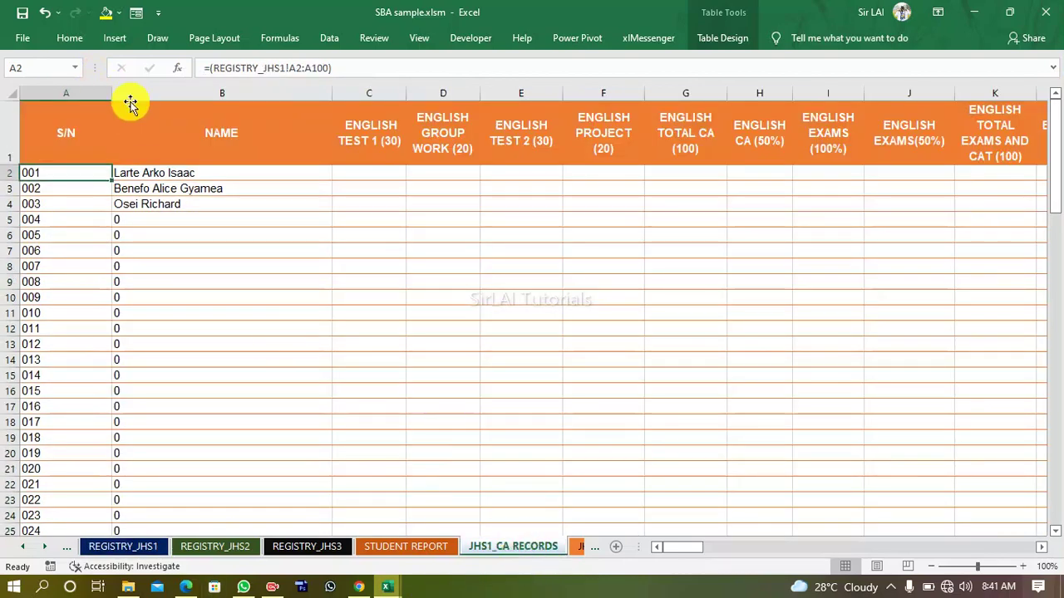
left_click_drag(113, 96, 64, 95)
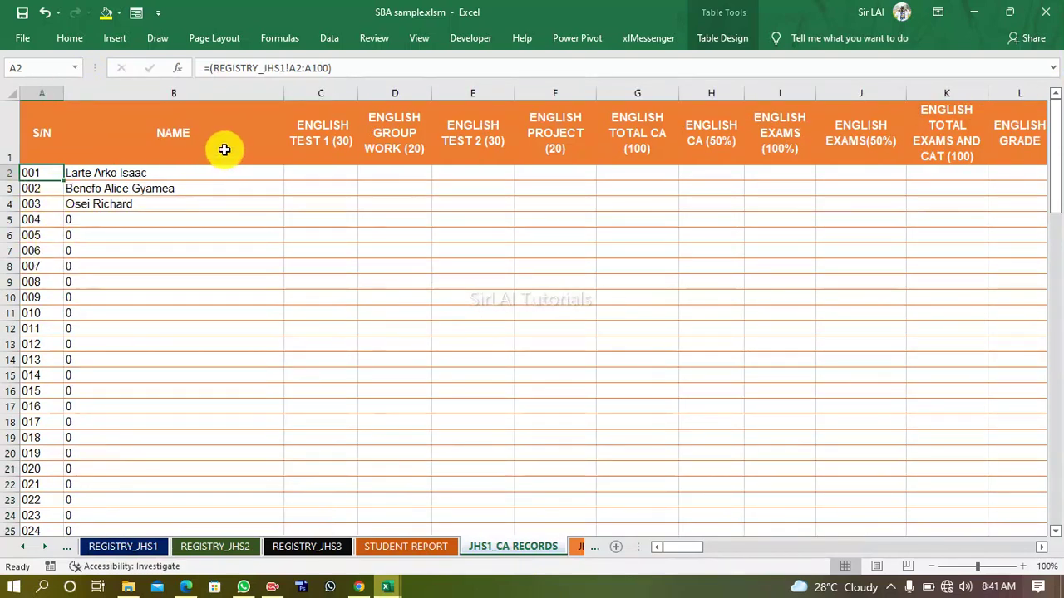
left_click(322, 176)
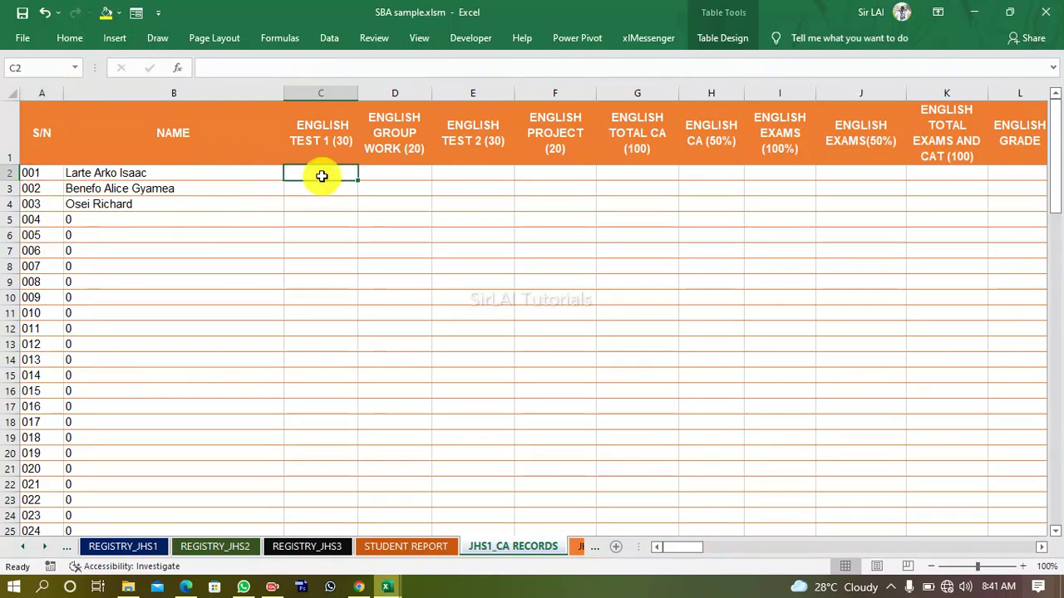
key("Right")
key("Right")
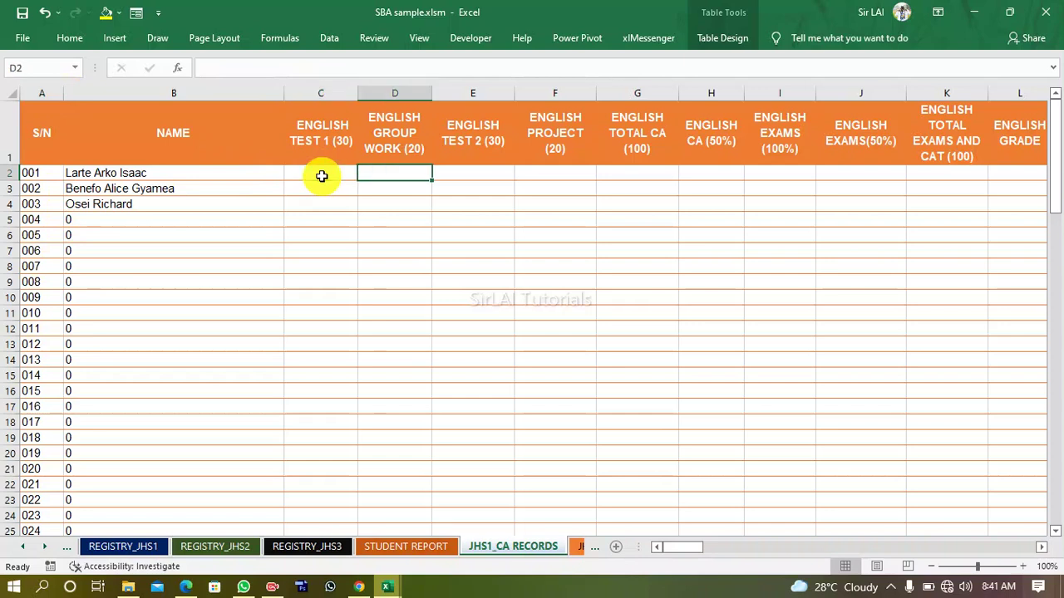
key("Right")
key("Right")
key("Right")
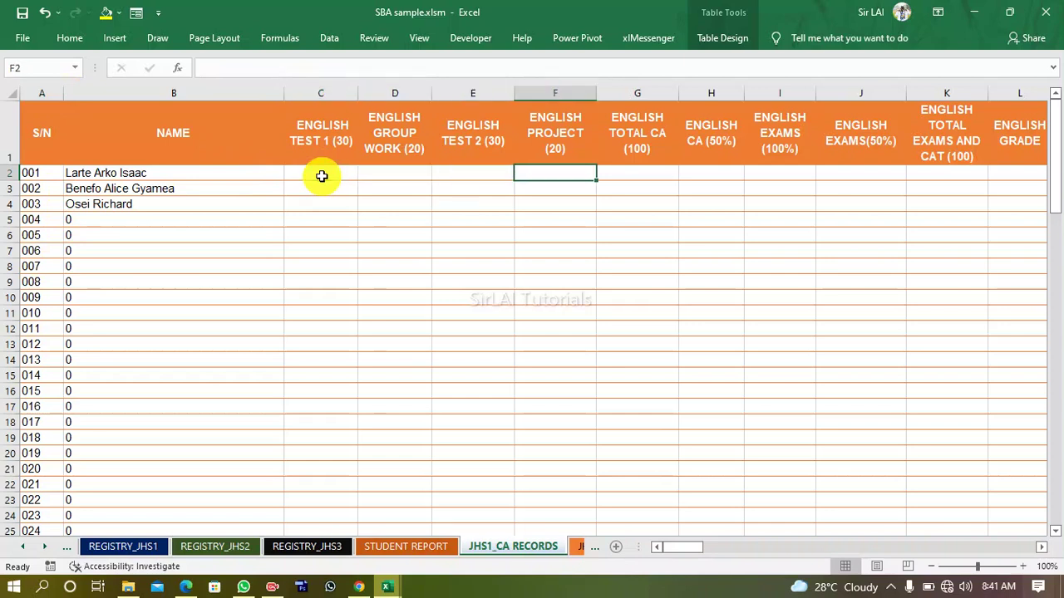
left_click(652, 171)
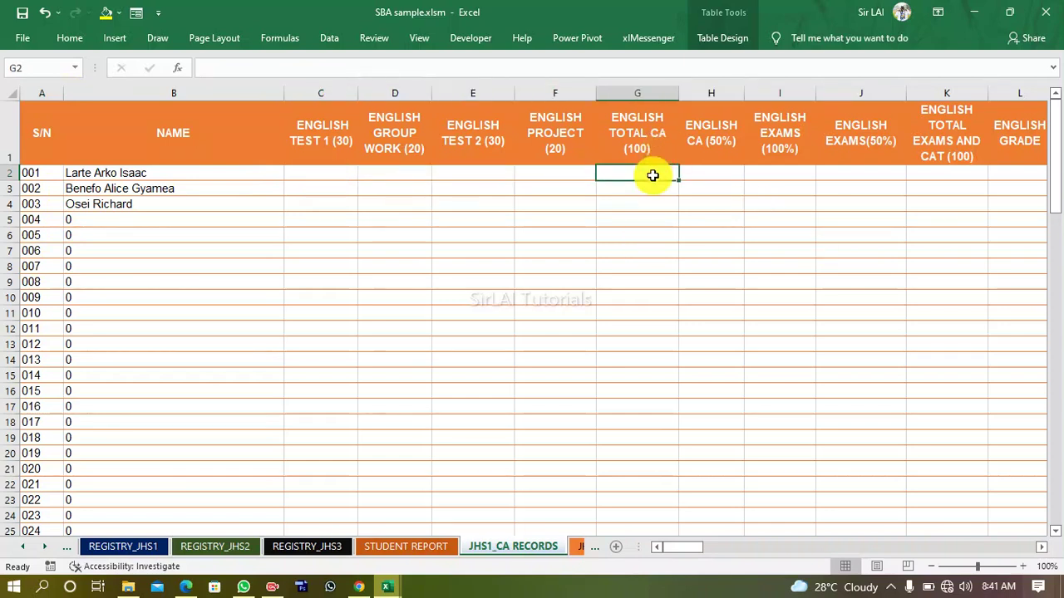
Enter the first student's English scores in row 2: Test 1 23, Group Work 13, Test 2 25 and Project 15.
left_click(344, 173)
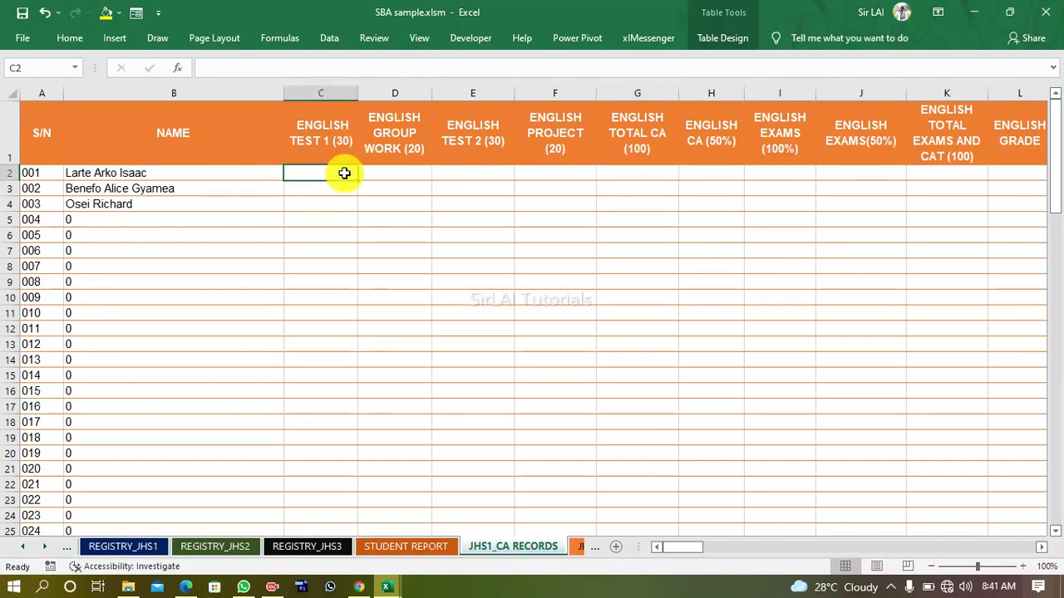
type("23")
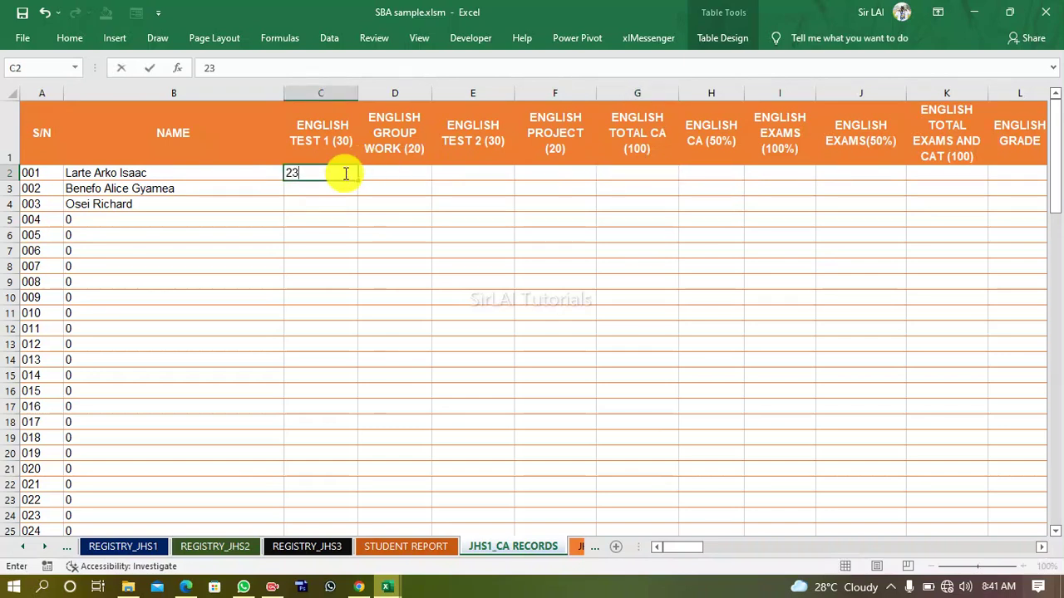
key("Tab")
type("13")
key("Tab")
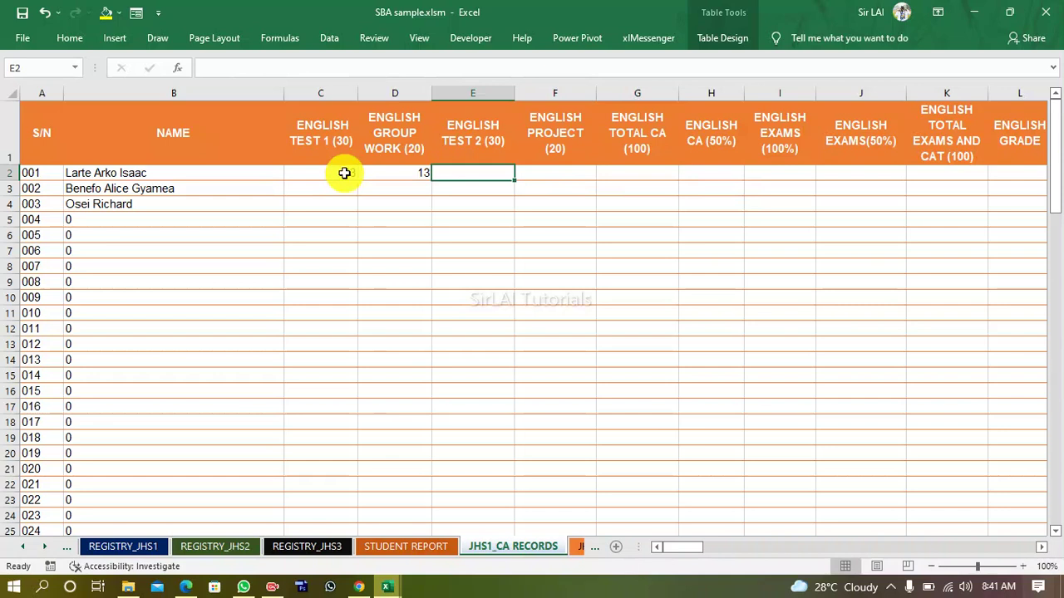
type("25")
key("Tab")
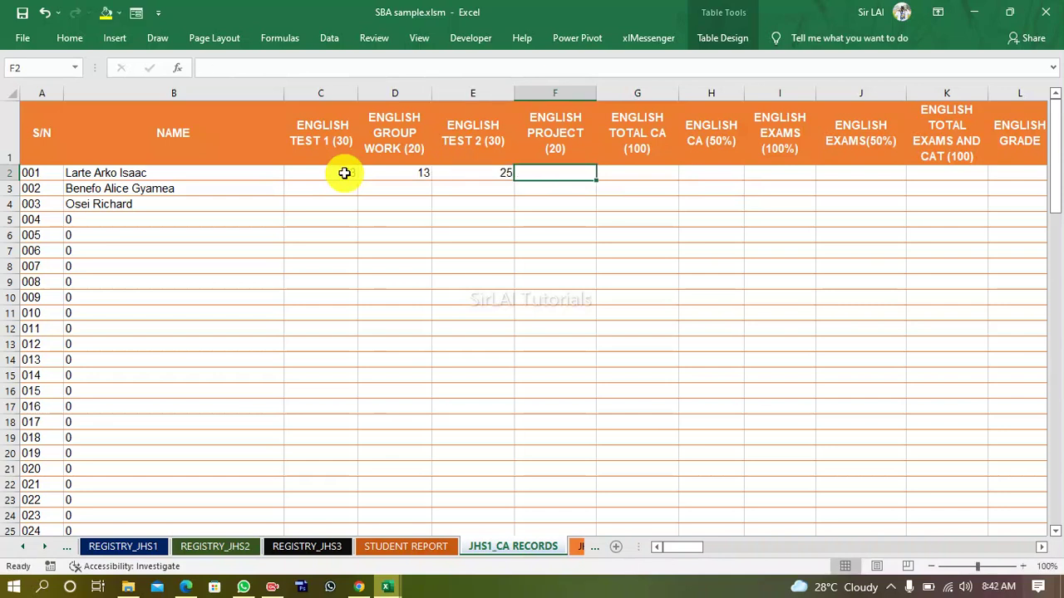
type("15")
key("Tab")
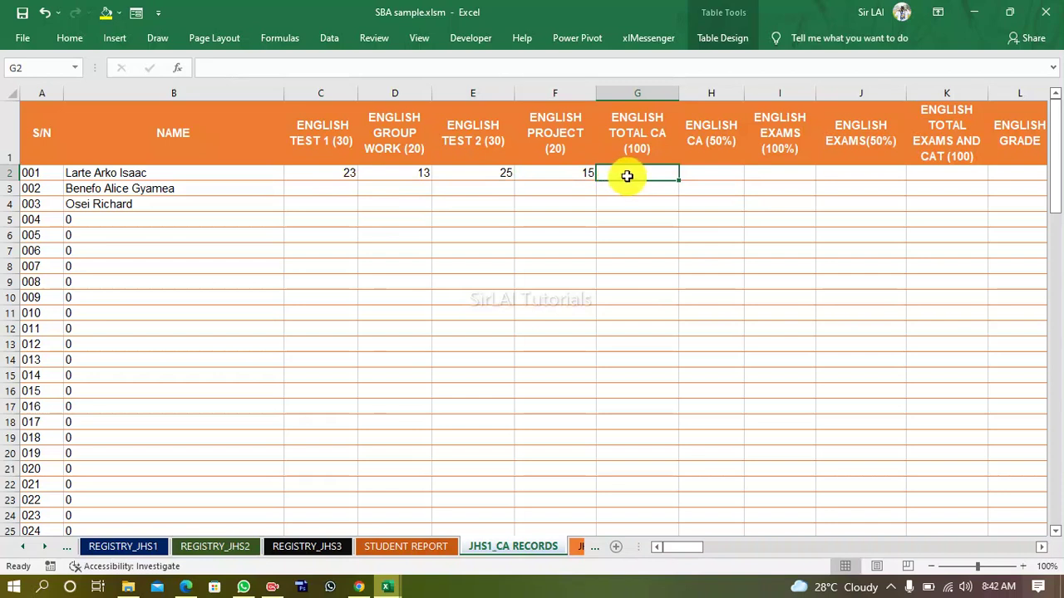
Calculate the English Total CA column with =SUM(C2:F2) in G2.
type("=SUM(")
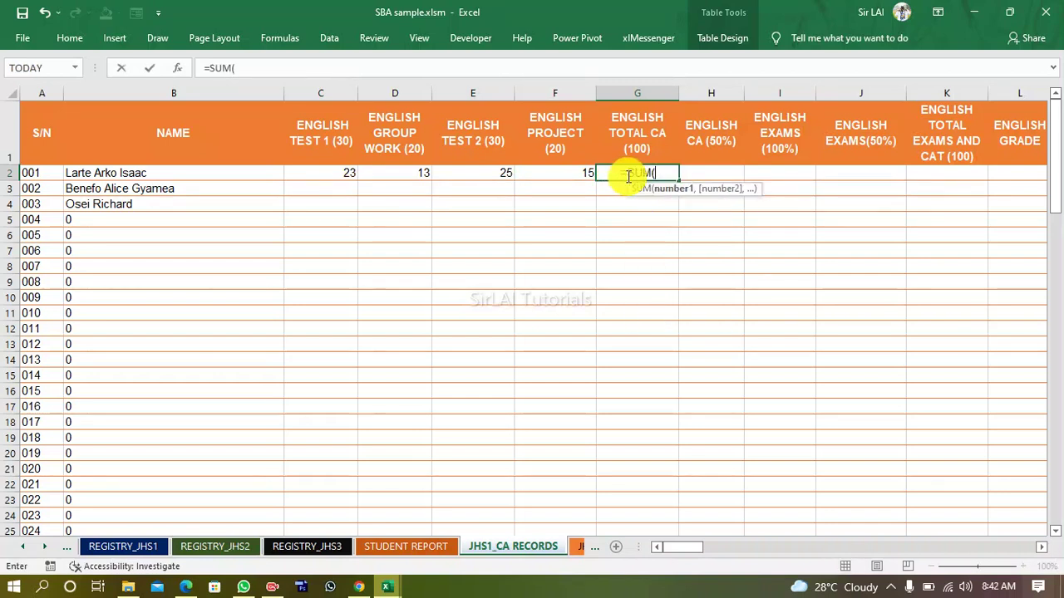
type("C2:")
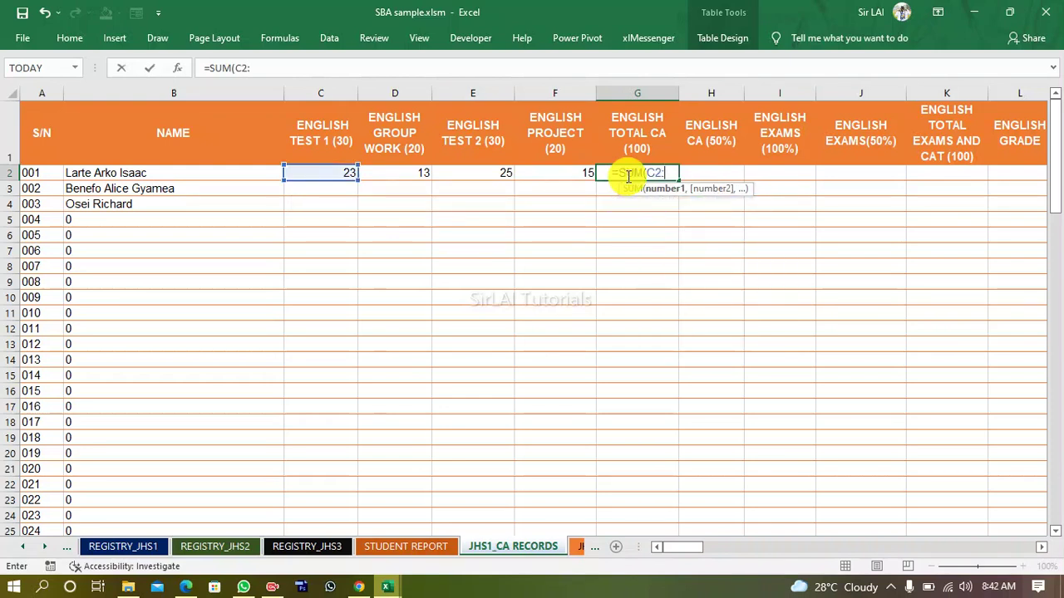
type("F2)")
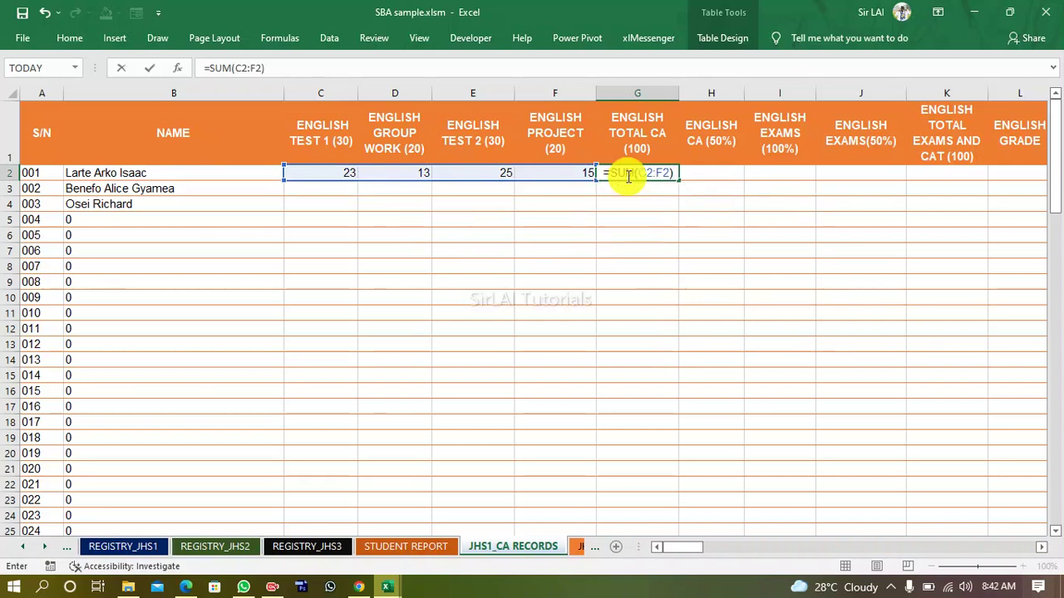
key("Return")
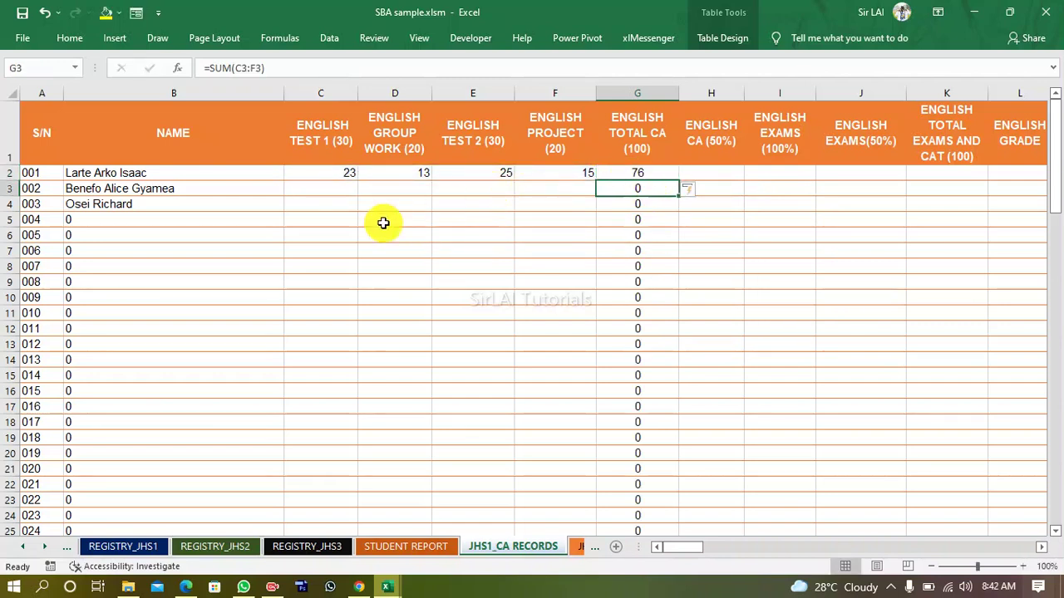
Enter an English Test 1 score of 30 for serial number 006 in C7 to test the total formula.
left_click(322, 253)
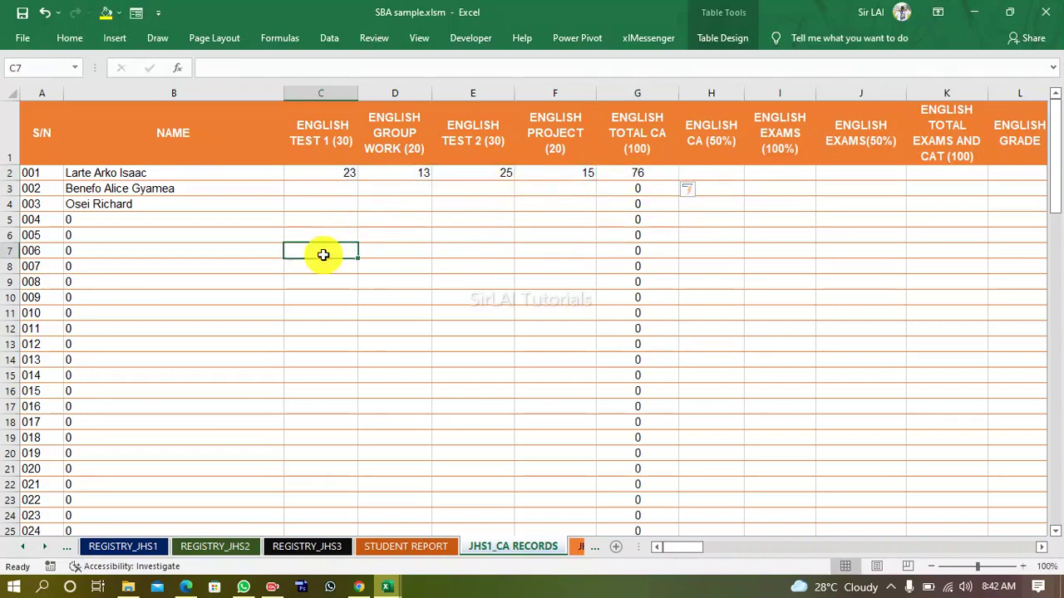
type("30")
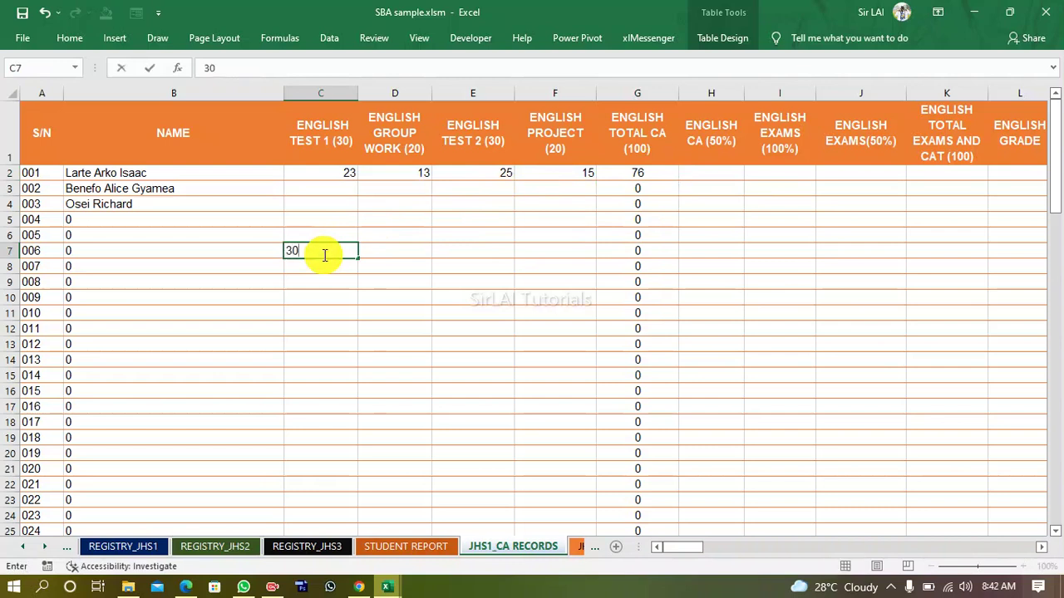
key("Tab")
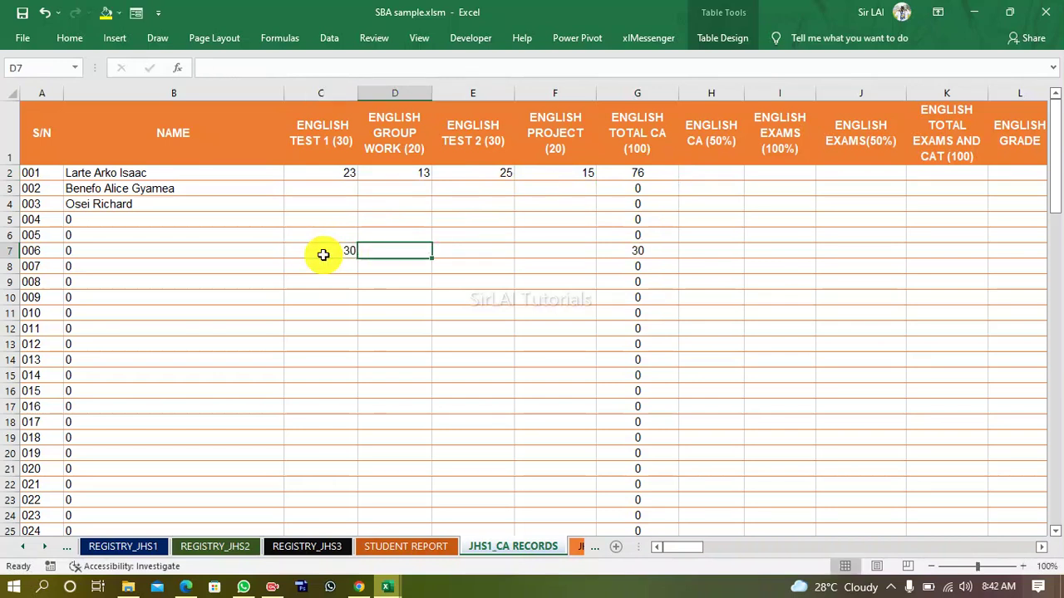
Calculate the English CA (50%) column with =(G2)*50% in H2.
left_click(716, 176)
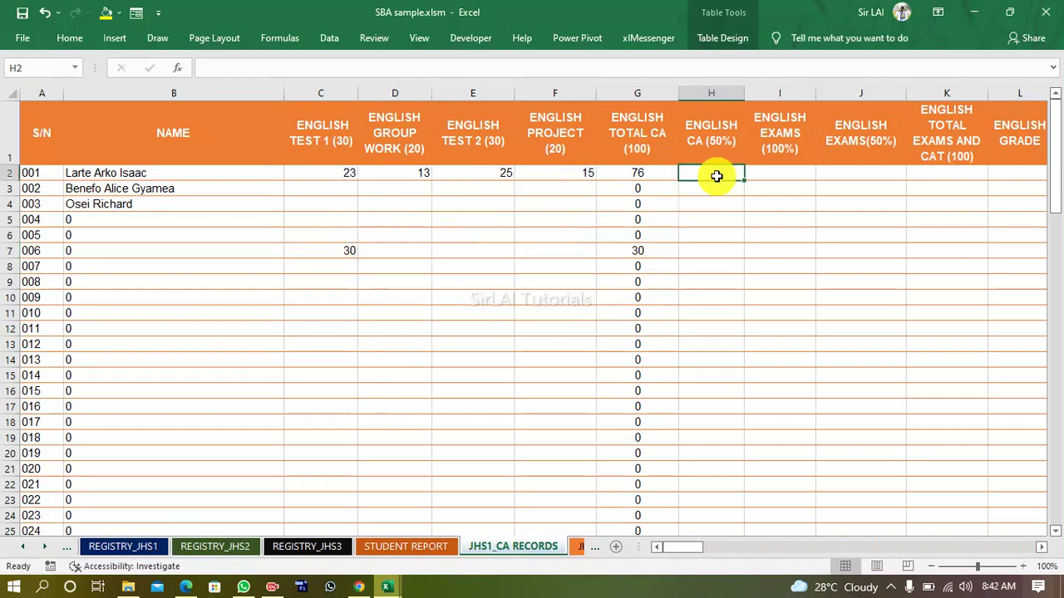
type("=")
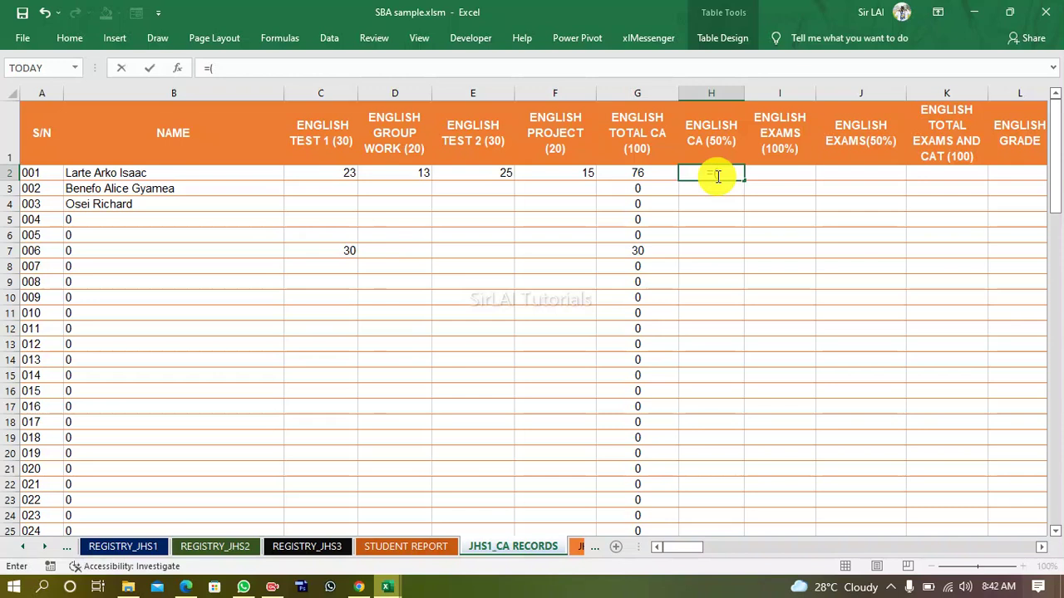
type("(G")
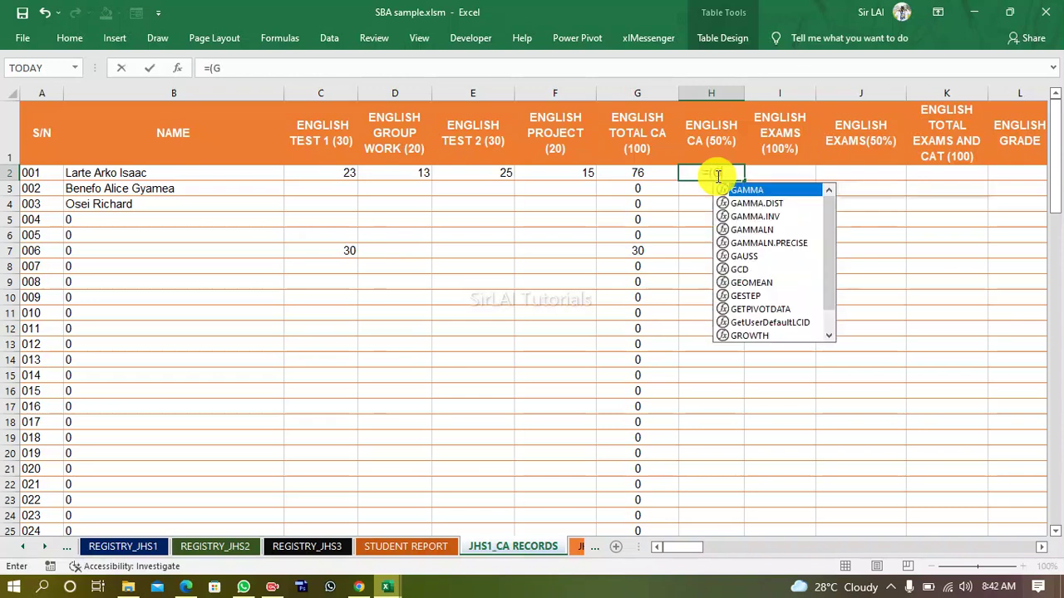
type("2)")
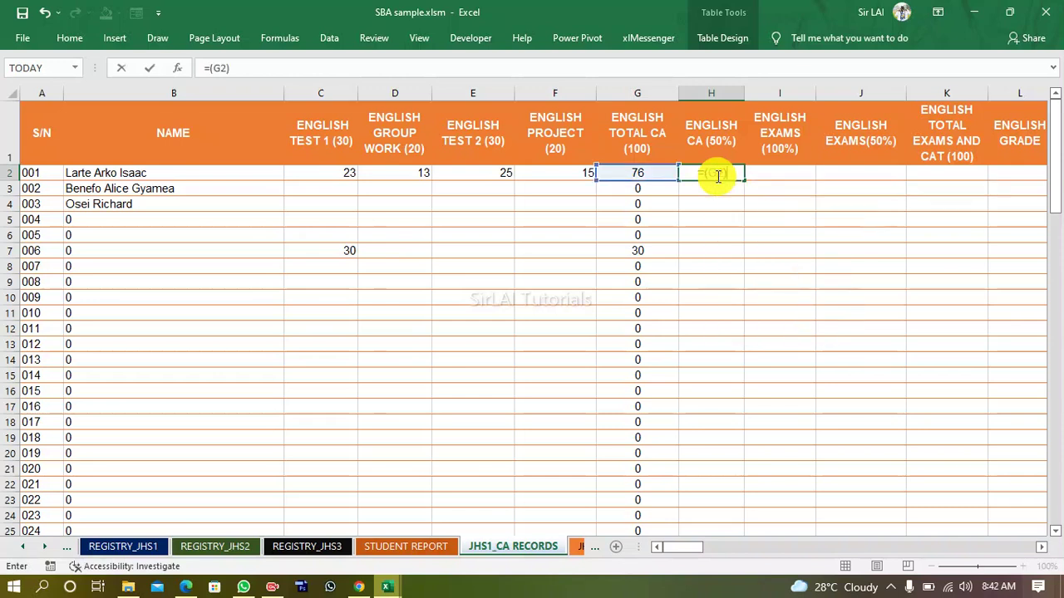
type("*50%")
key("Return")
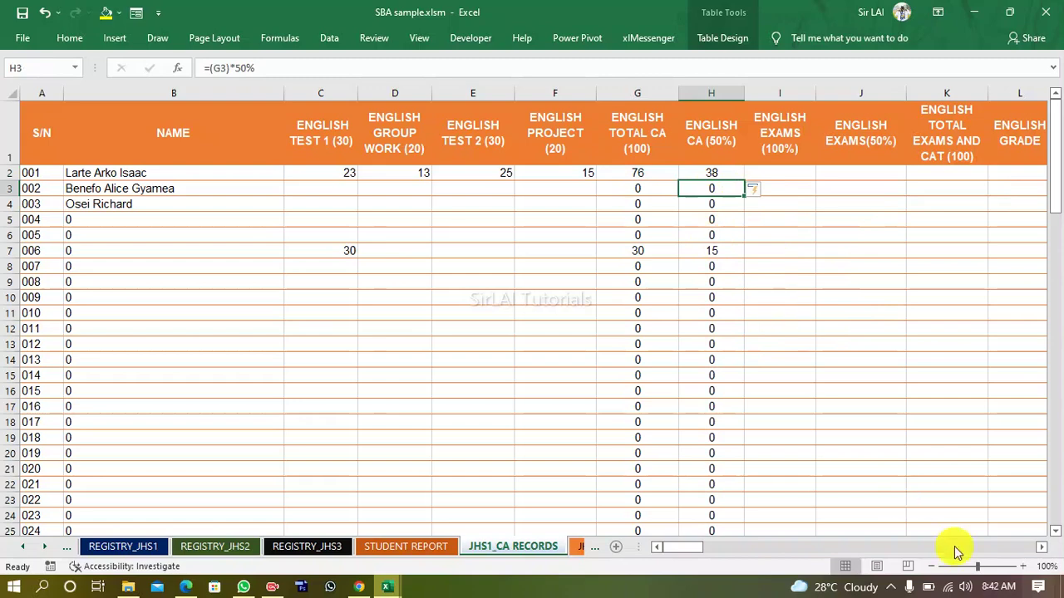
scroll(1038, 548, "right", 5)
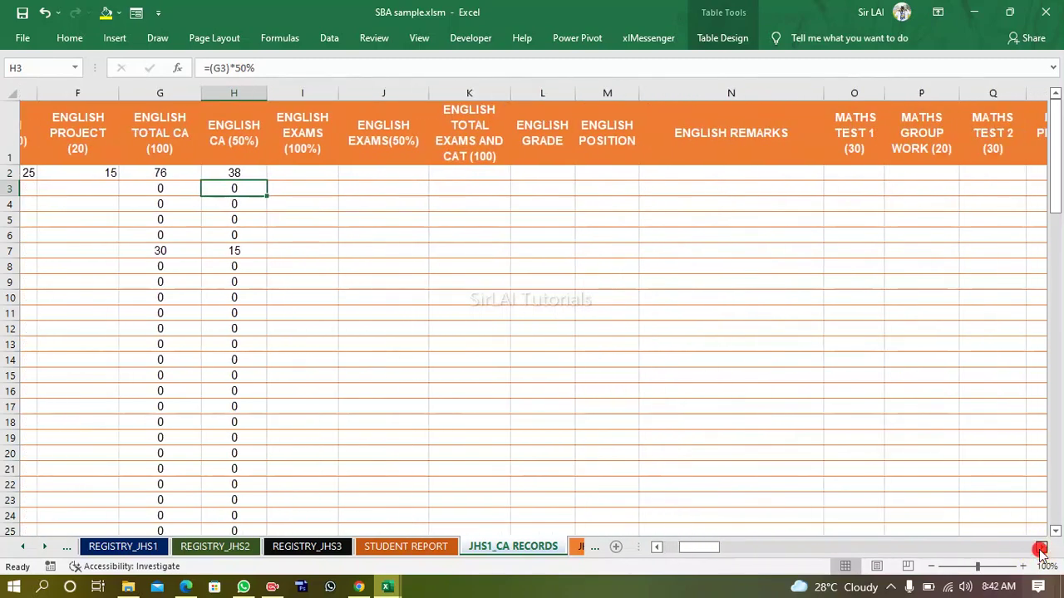
left_click(279, 175)
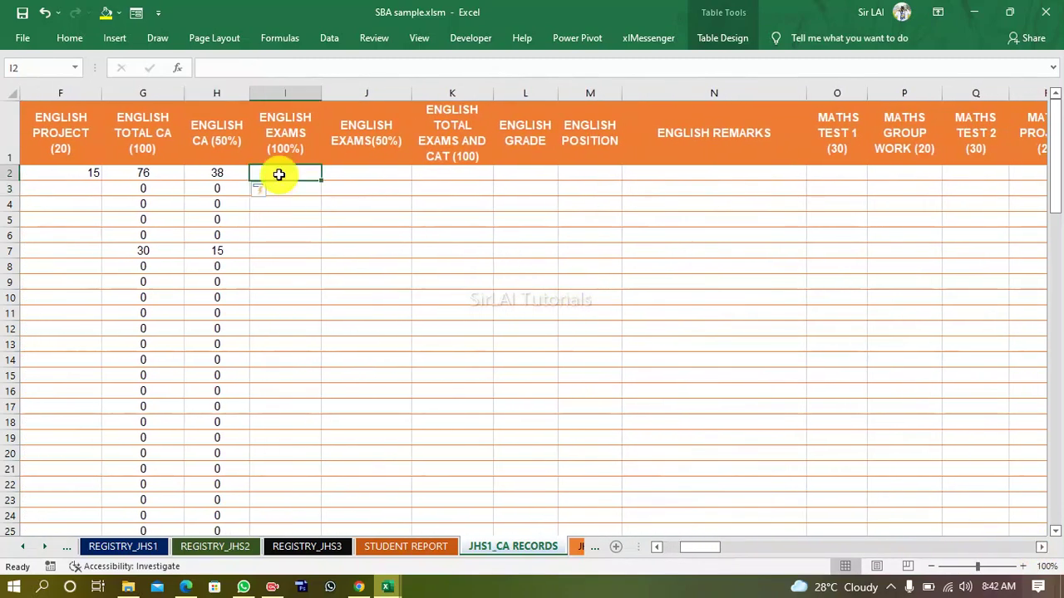
left_click(368, 171)
type("=SUM(")
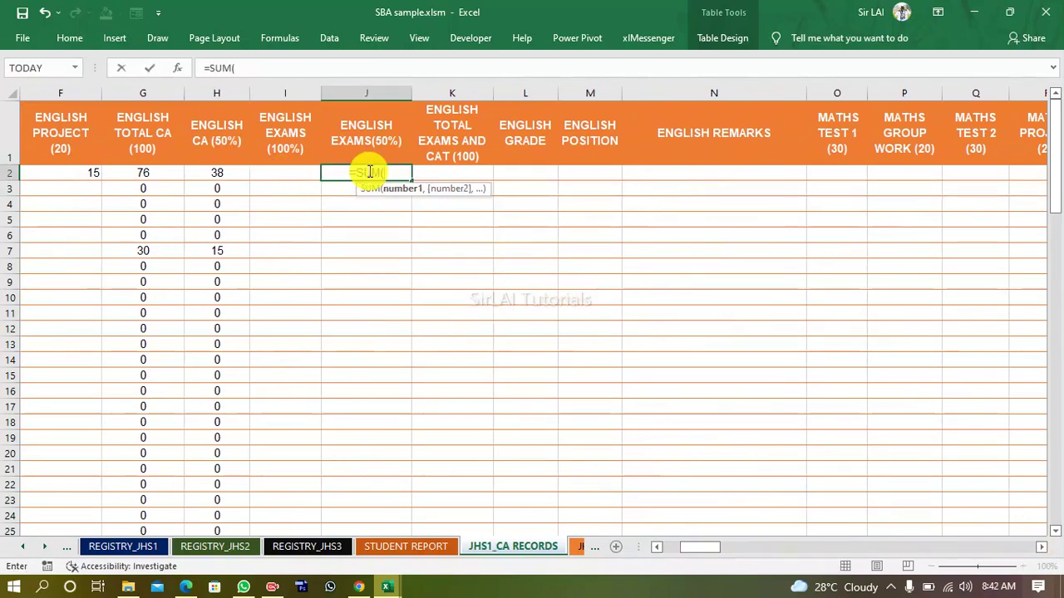
key("BackSpace")
key("BackSpace")
key("BackSpace")
key("BackSpace")
key("BackSpace")
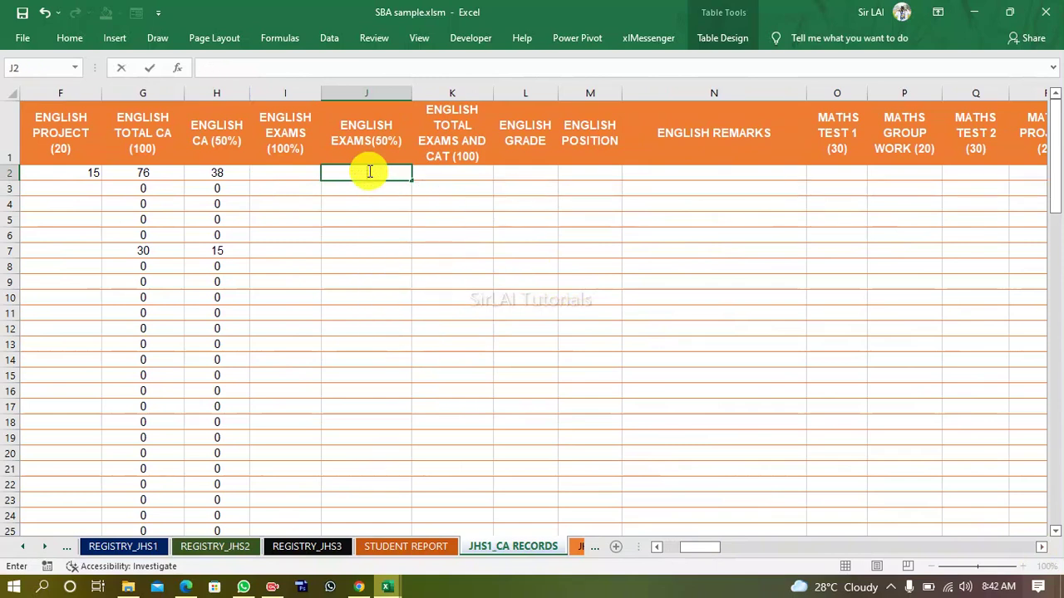
Enter the first student's English Exams (100%) score of 78 in I2.
left_click(295, 173)
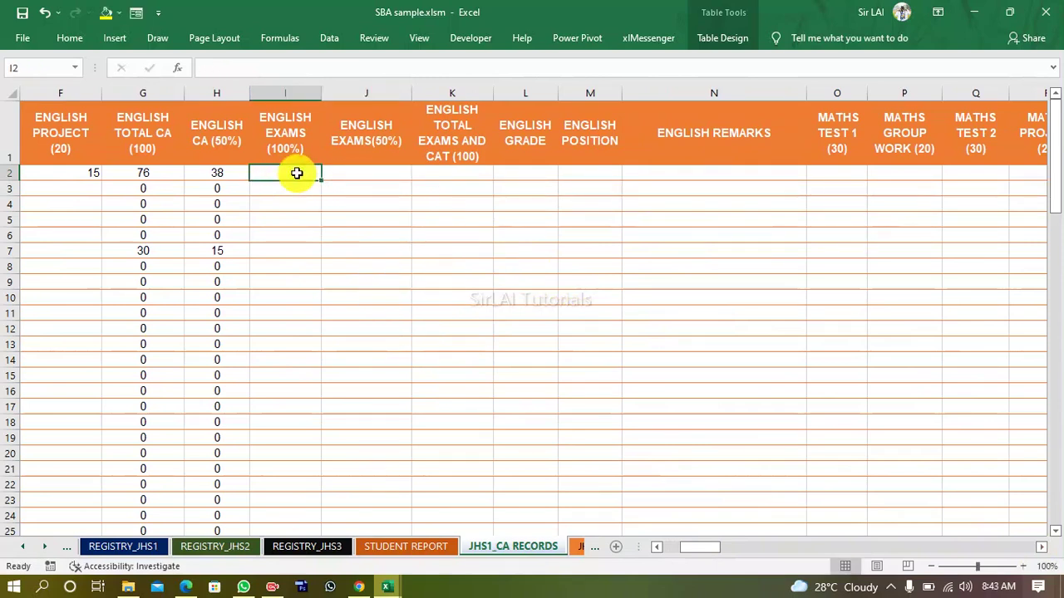
type("78")
left_click(343, 171)
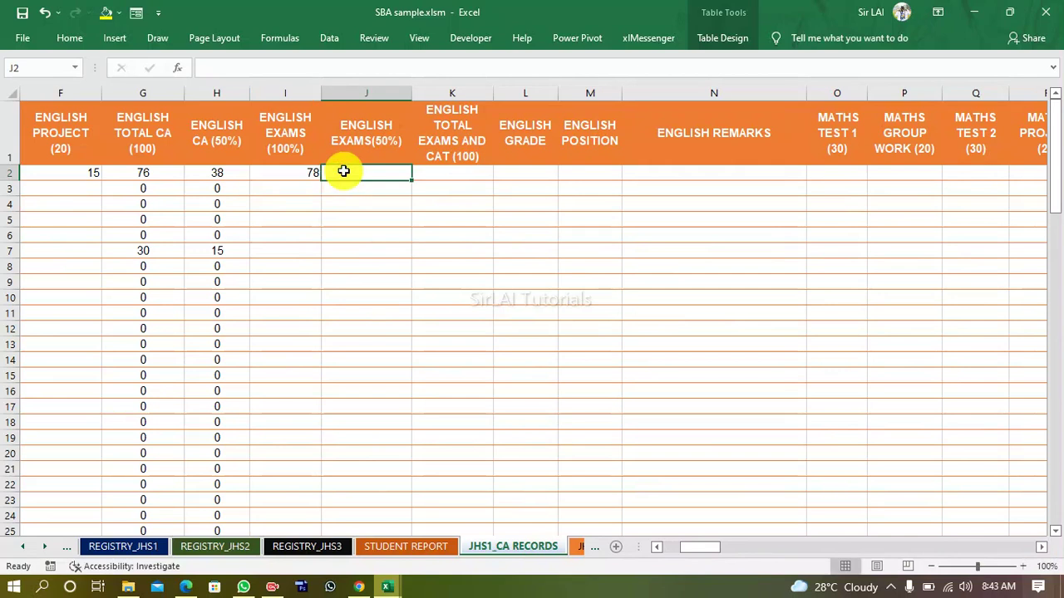
Calculate the English Exams (50%) column with =(I2)*50% in J2.
type("=")
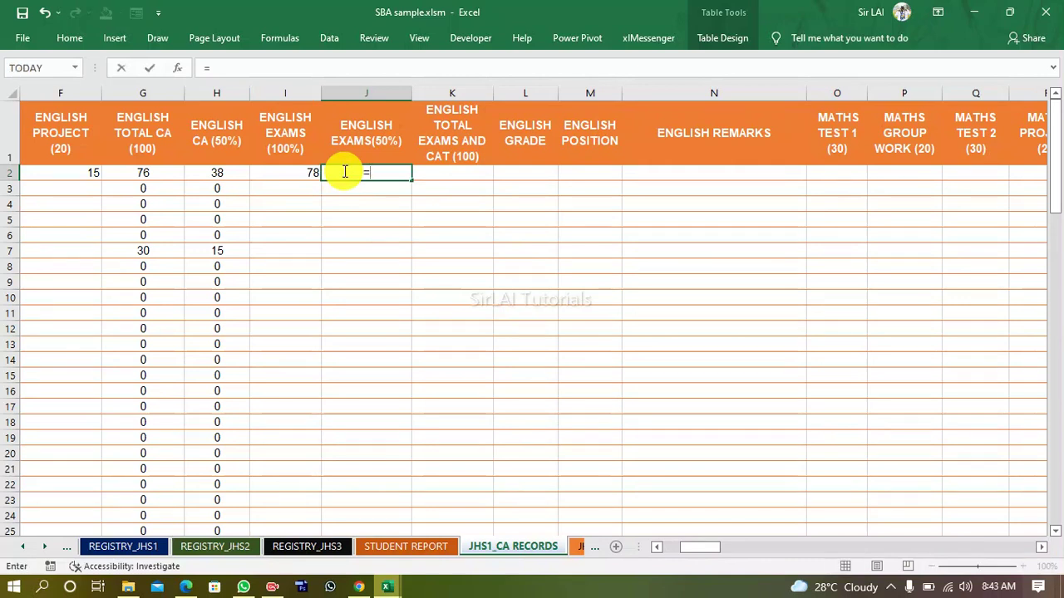
type("(I2")
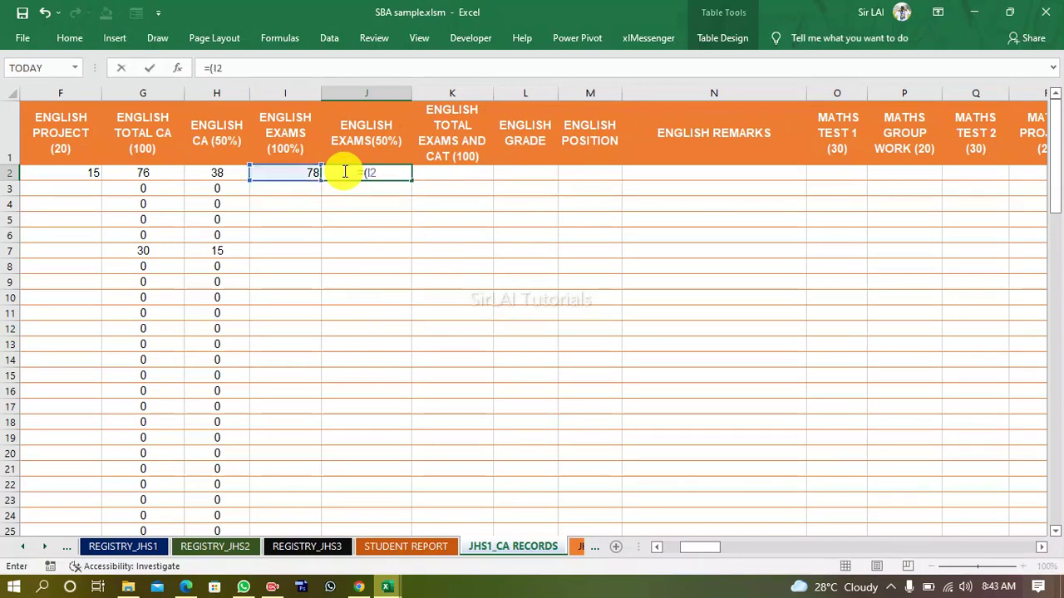
type(")*50%")
key("Return")
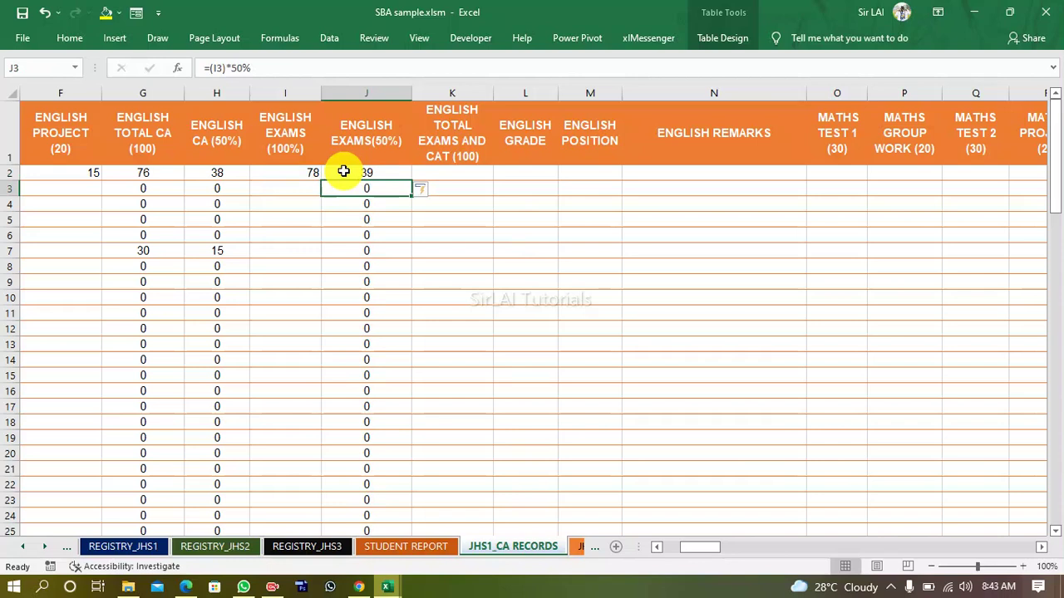
left_click(364, 223)
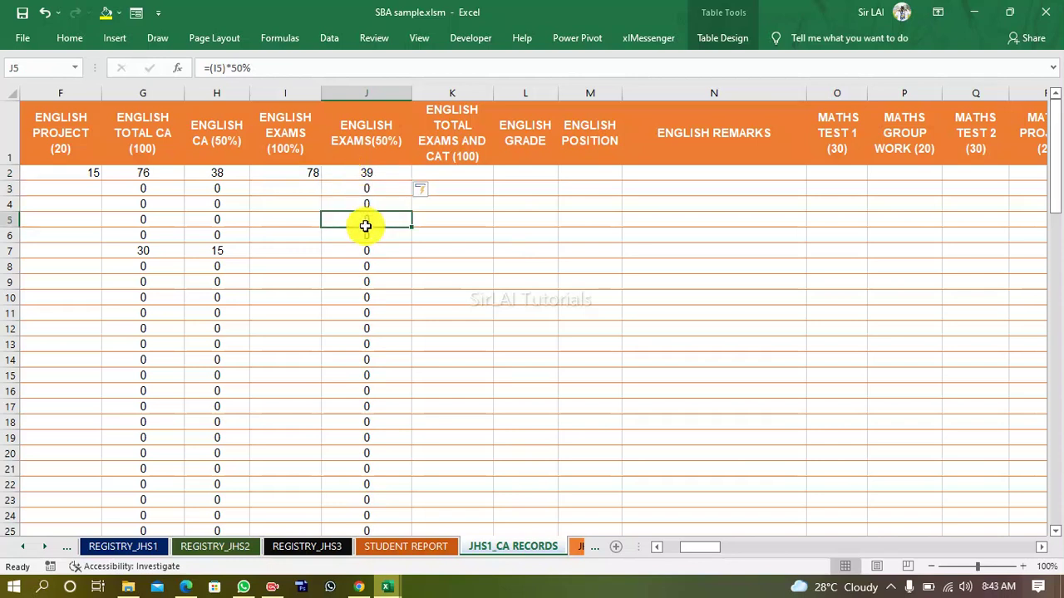
left_click(367, 172)
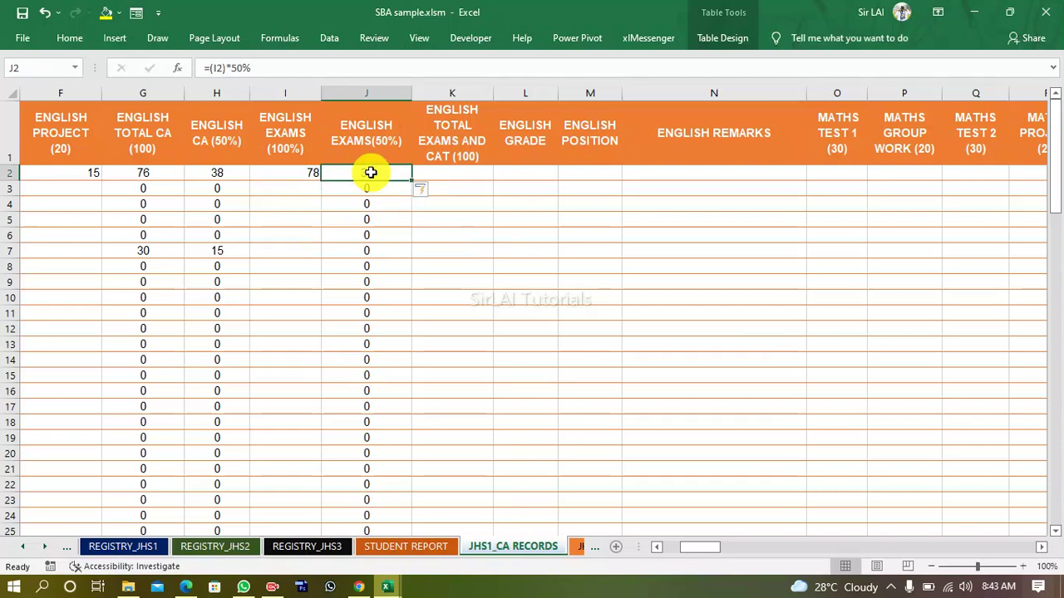
Enter an English Exams (100%) score of 80 in I3 to test the 50% formula.
left_click(303, 189)
type("80")
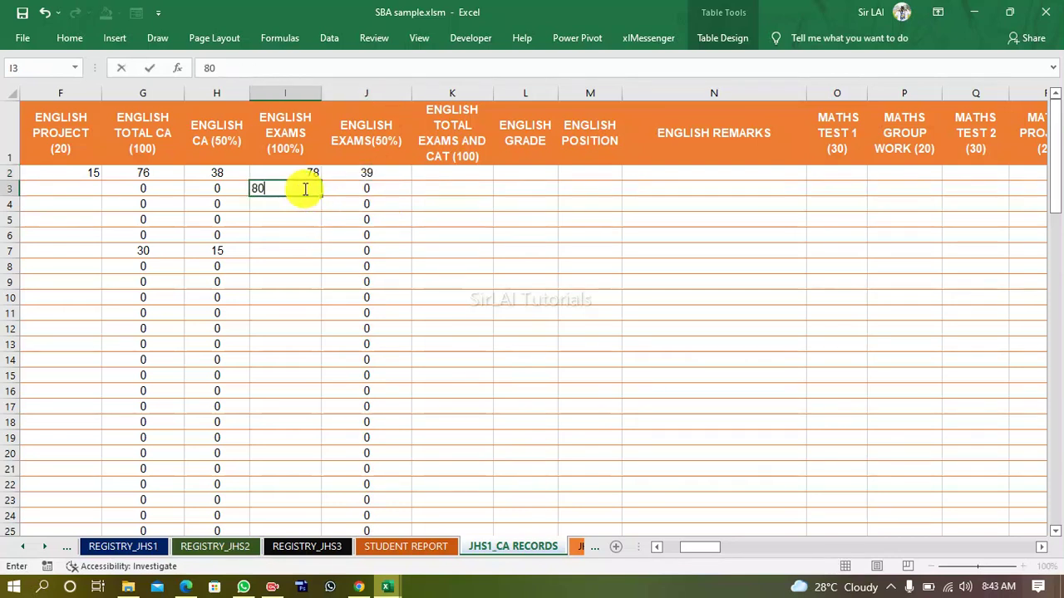
key("Return")
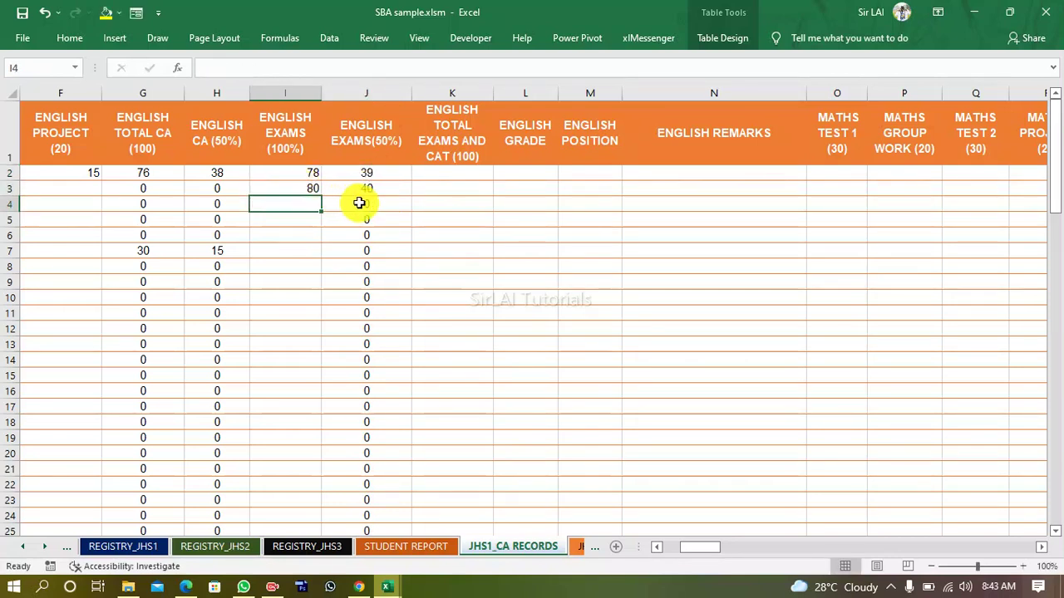
Remove the word TOTAL from the K1 header so it reads ENGLISH EXAMS AND CAT (100).
left_click(467, 172)
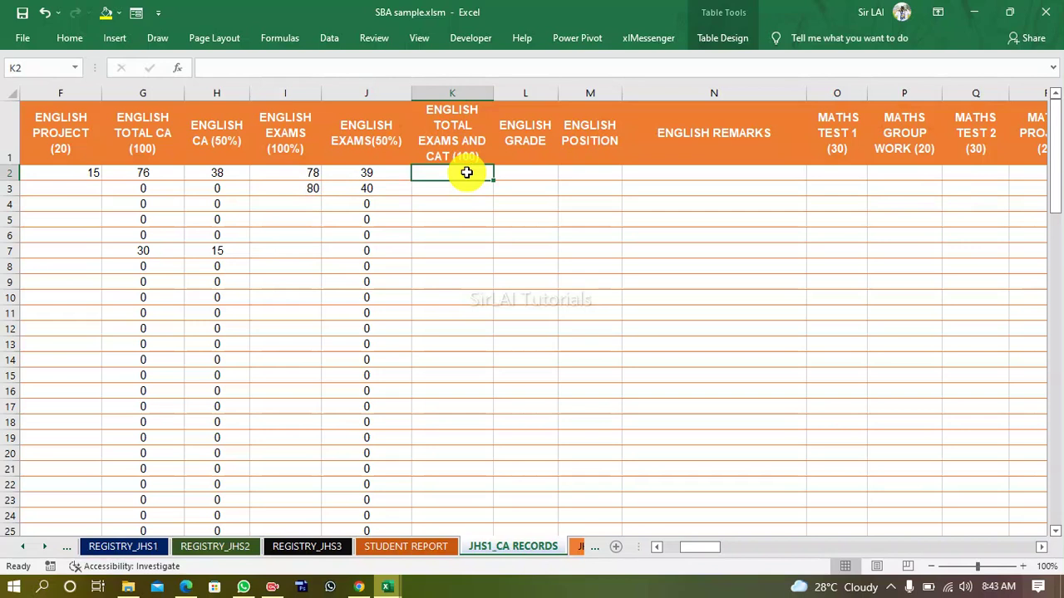
left_click(470, 133)
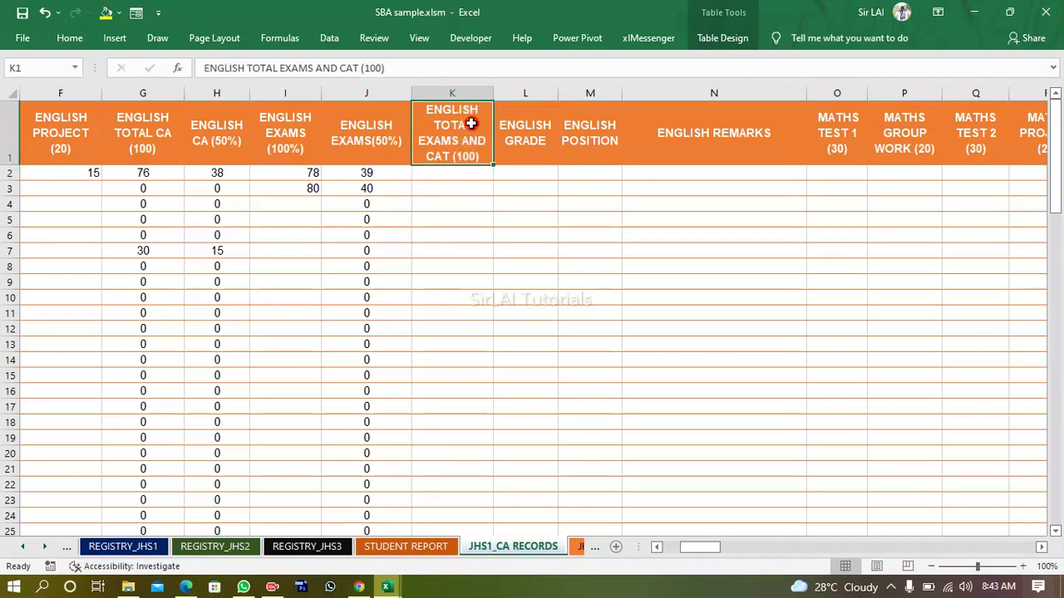
double_click(472, 124)
left_click_drag(473, 124, 416, 123)
key("Delete")
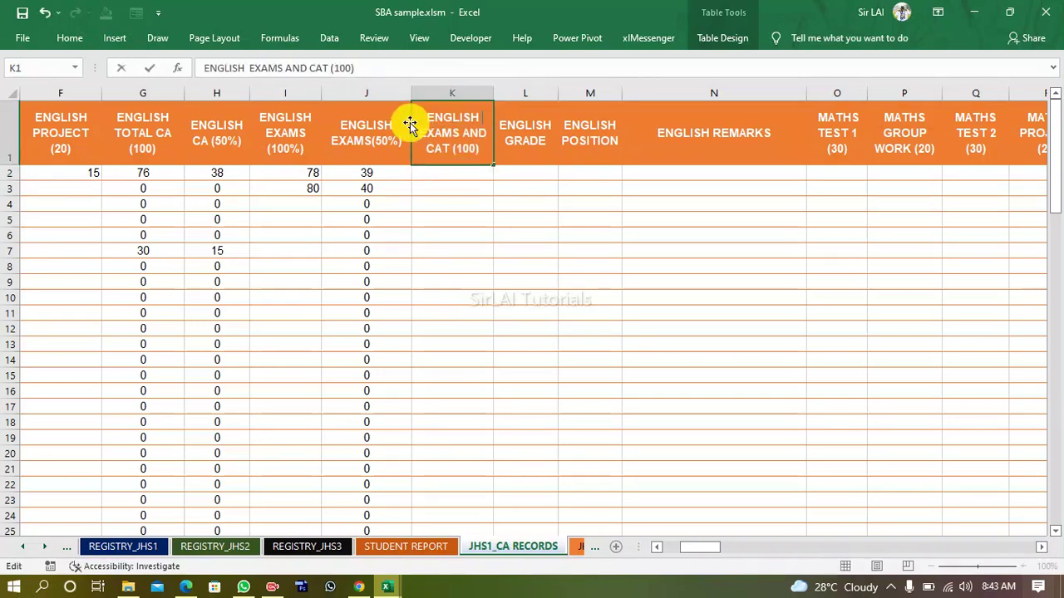
left_click(469, 179)
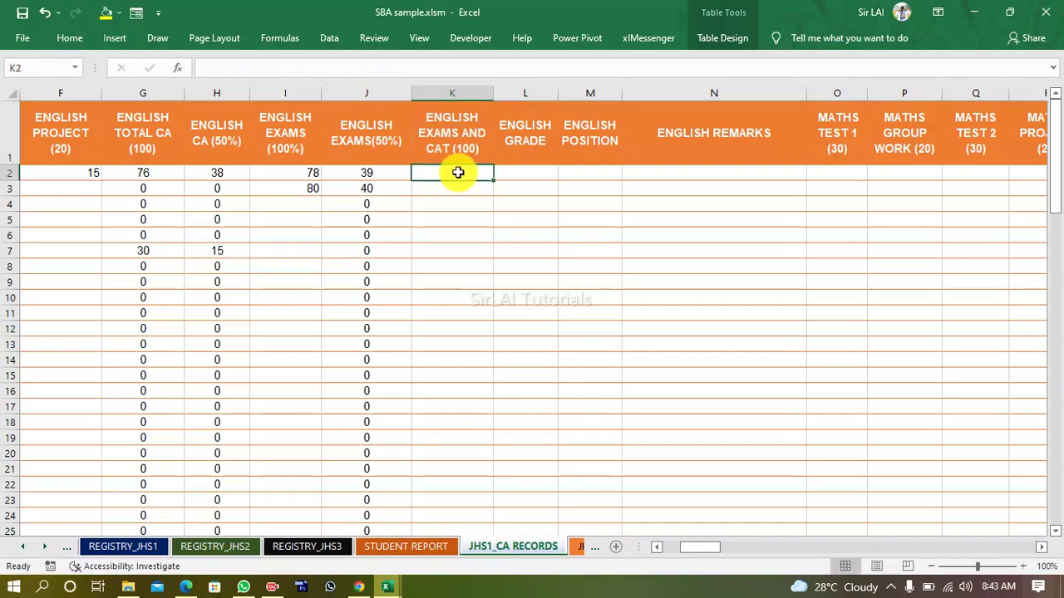
Calculate the English Exams and CAT (100) column with =SUM(H2,J2) in K2.
type("=SUM(")
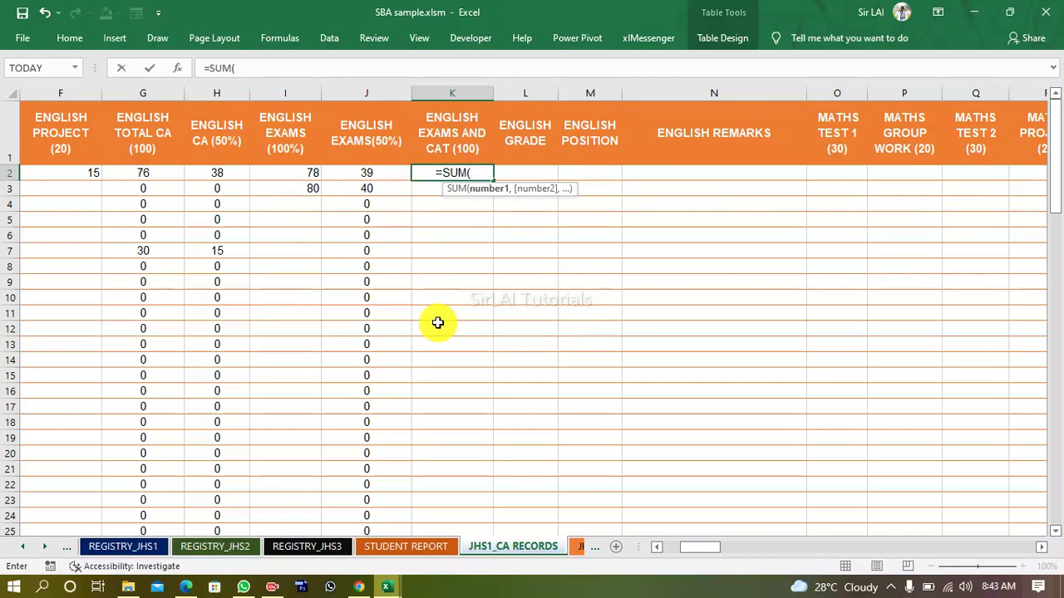
type("H2,")
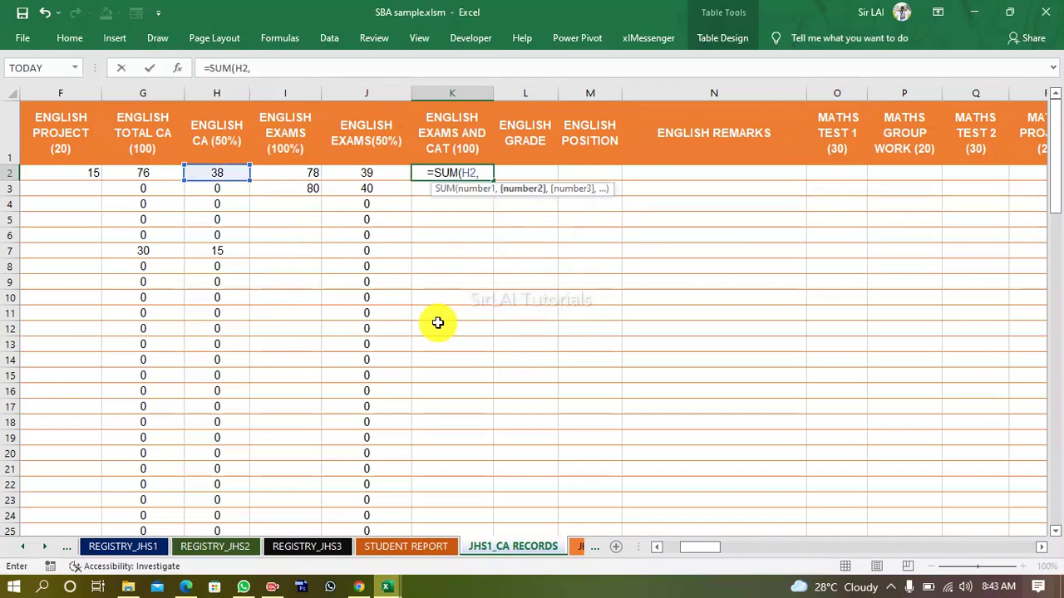
type("J2)")
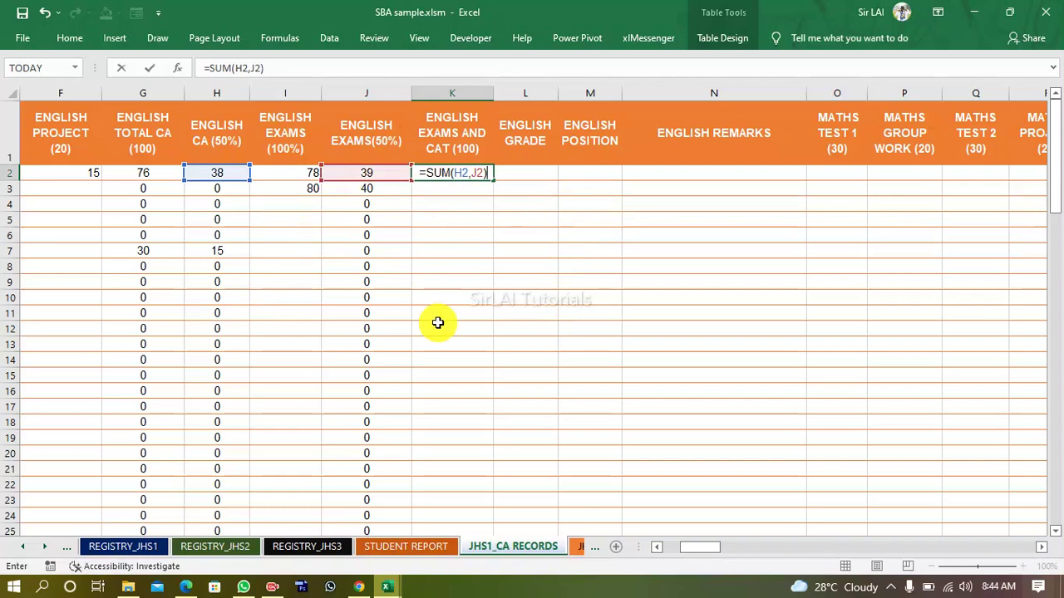
key("Return")
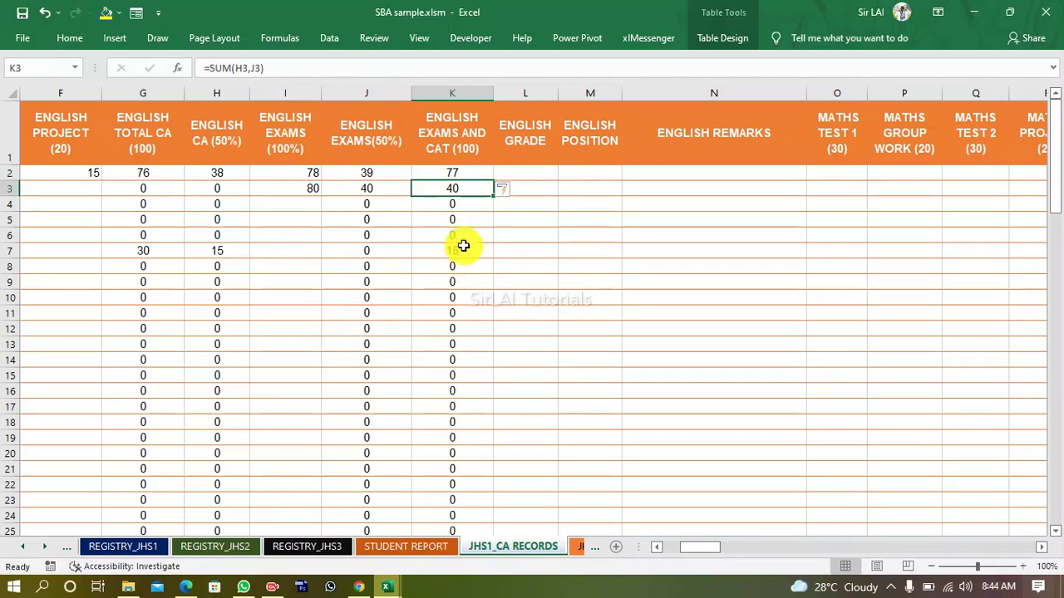
Begin a nested IF formula for the English Grade in L2 with =IF(K2<=29,"9",IF(K2<=39,".
left_click(512, 172)
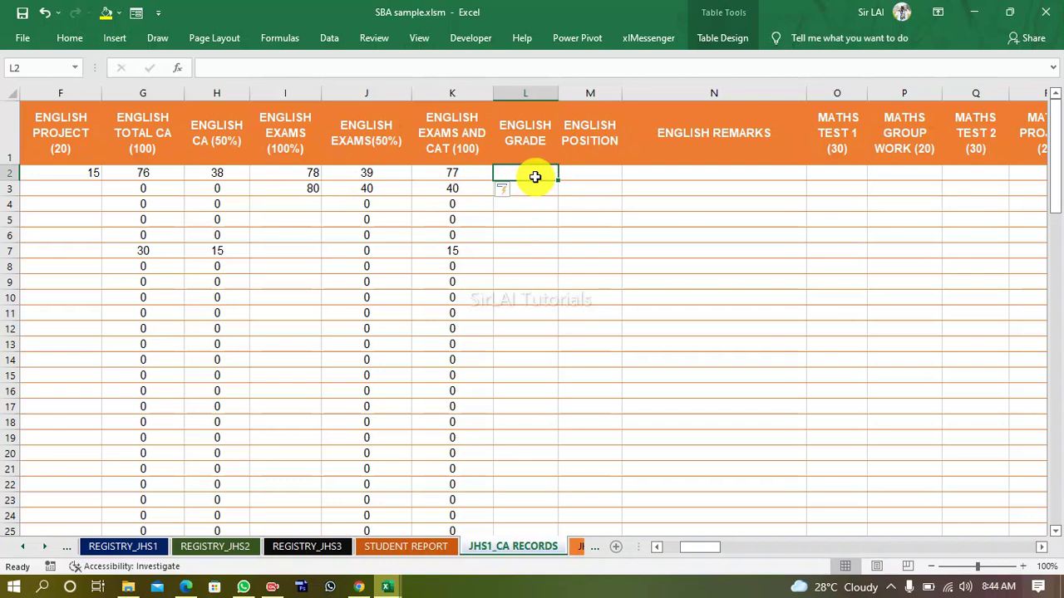
type("=if")
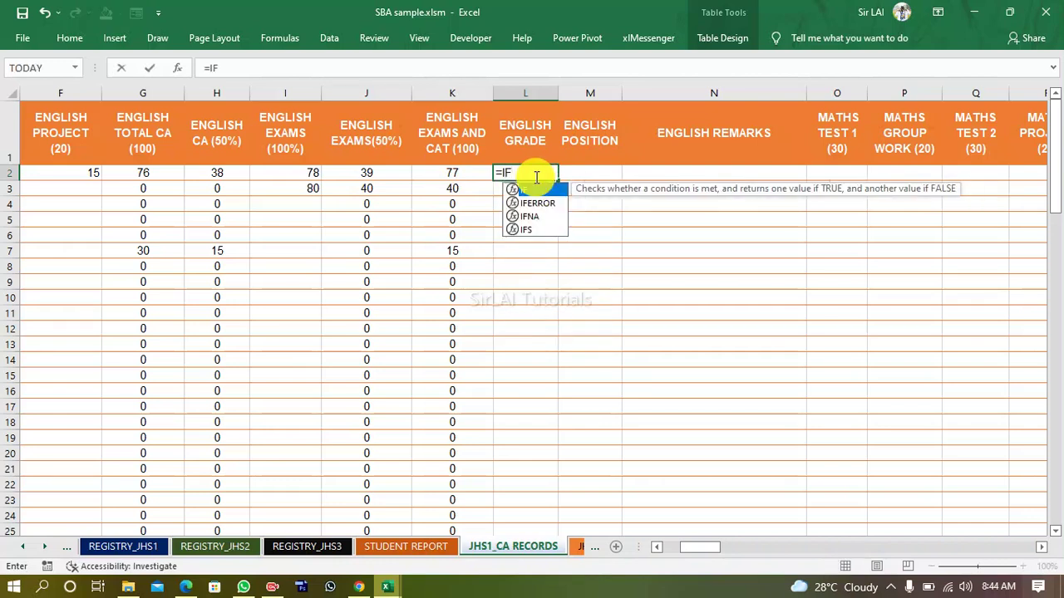
type("(K2")
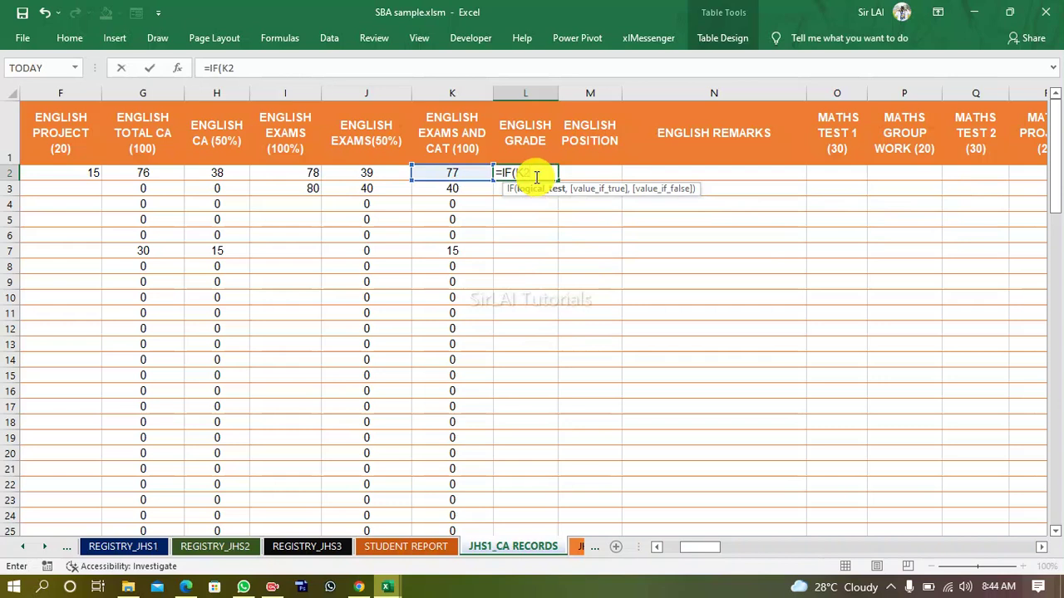
type(",=")
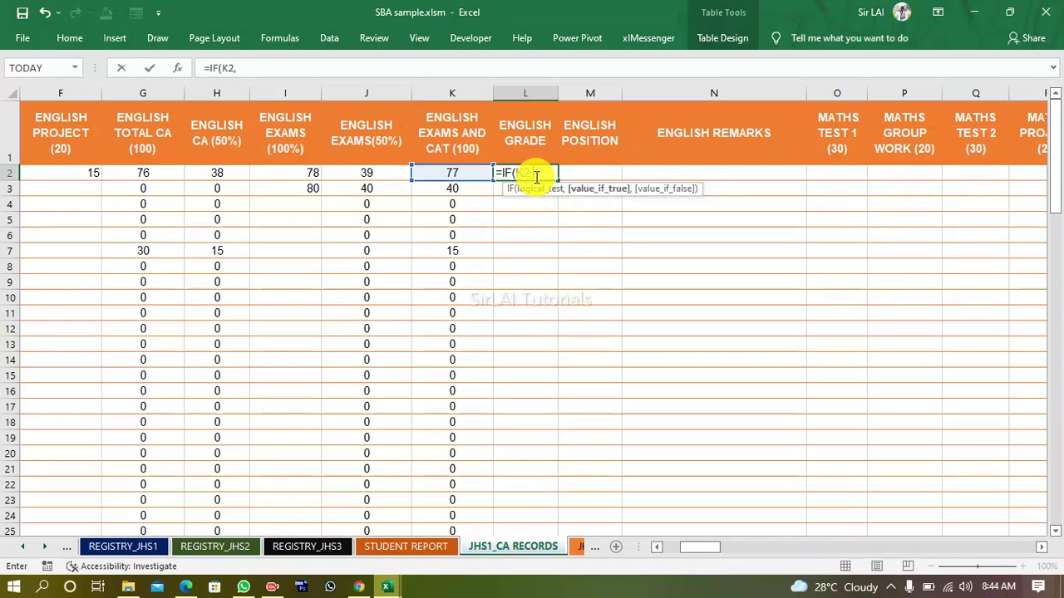
key("BackSpace")
type("<=")
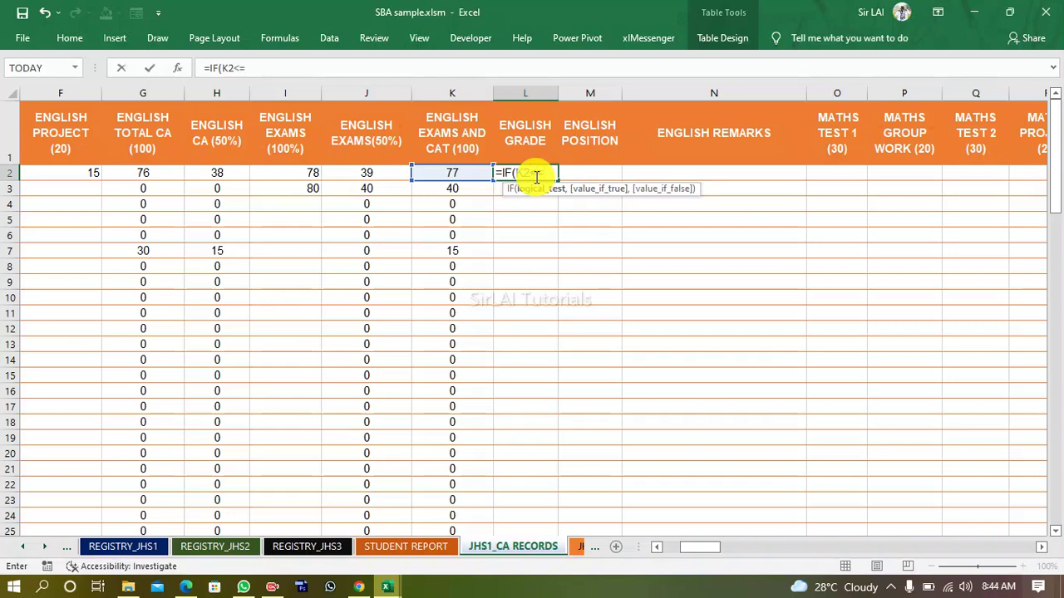
type("29,")
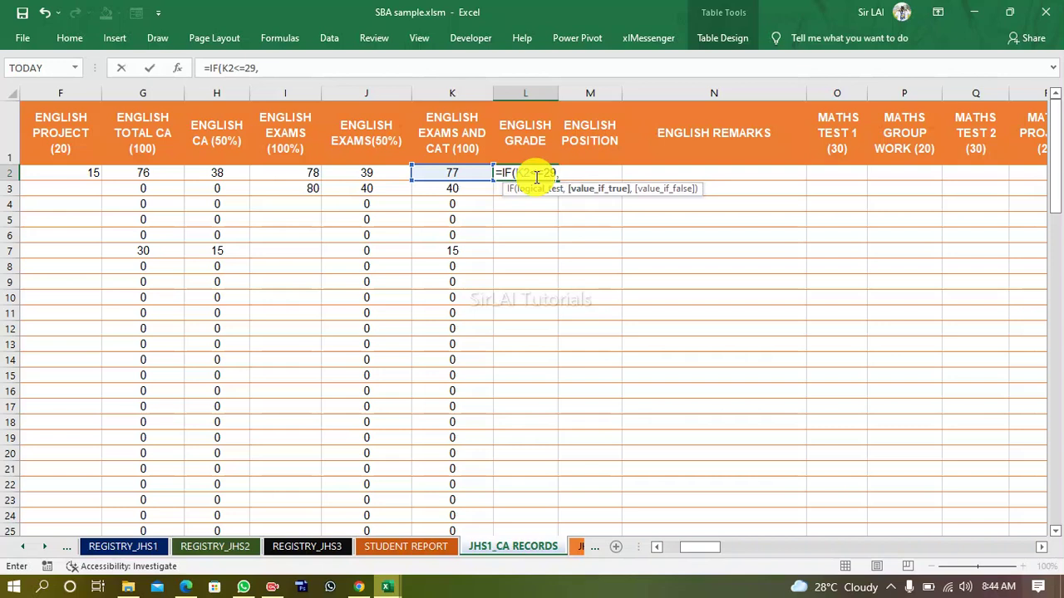
type("\"9\",IF")
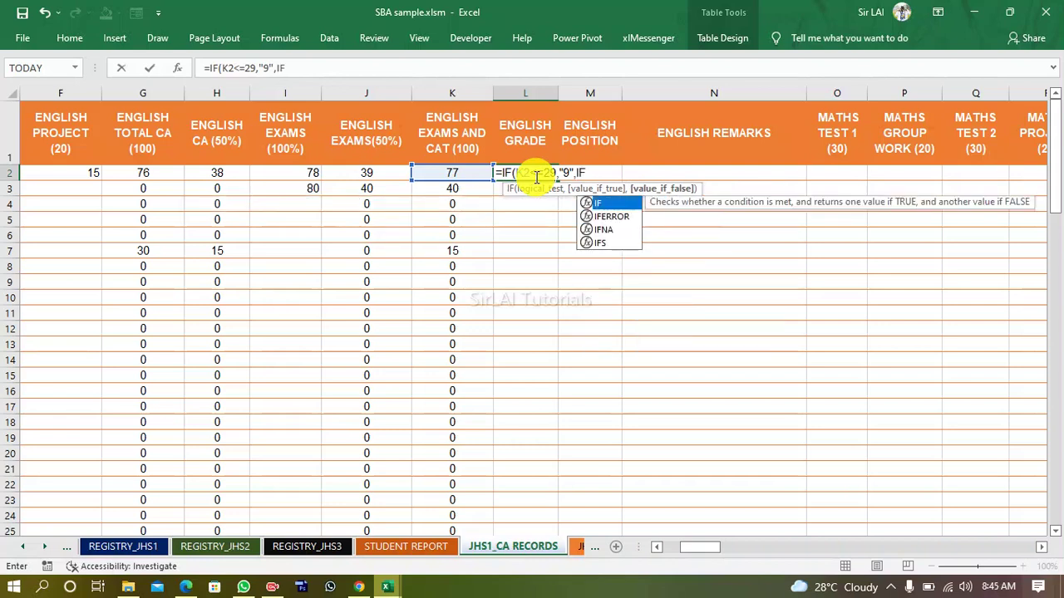
type("(K2")
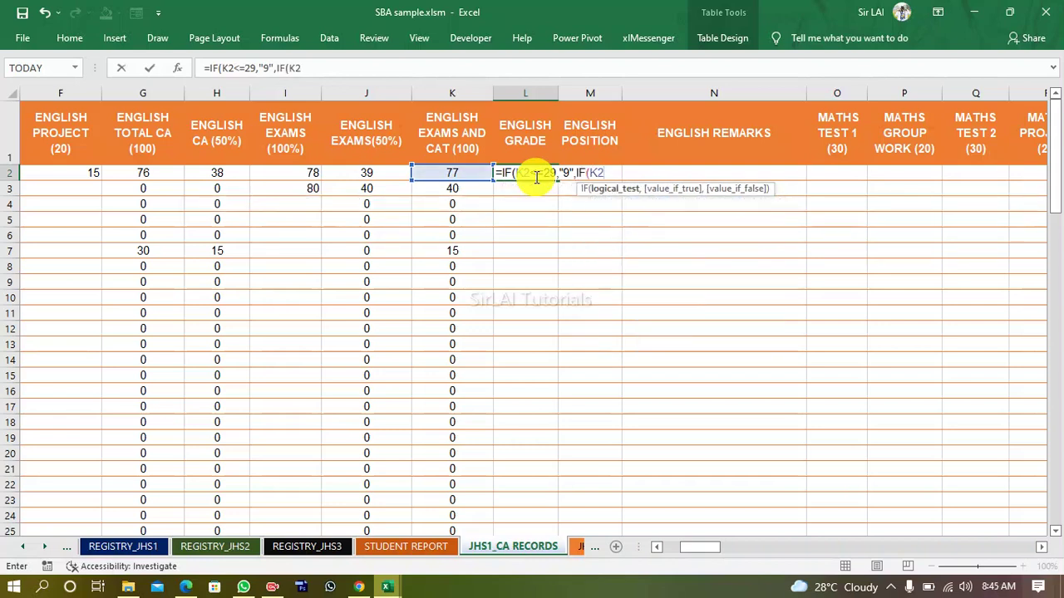
type("<=39,")
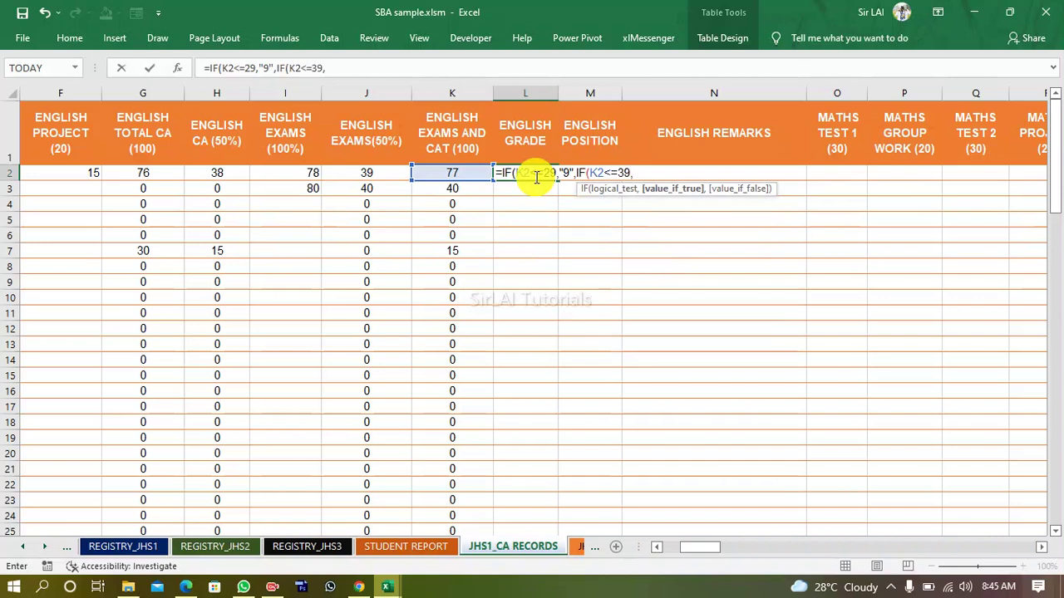
type("\"")
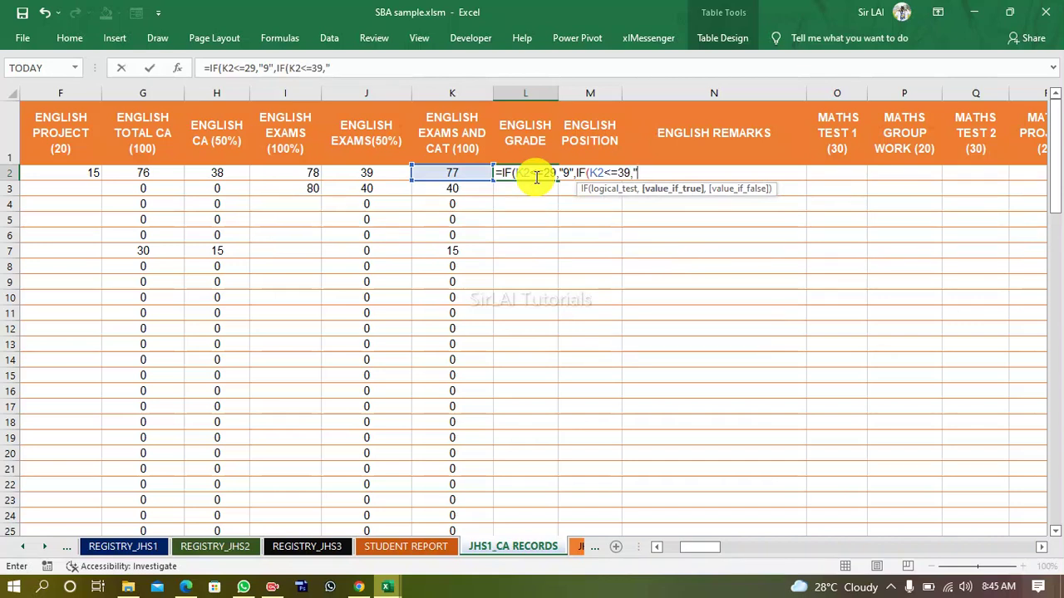